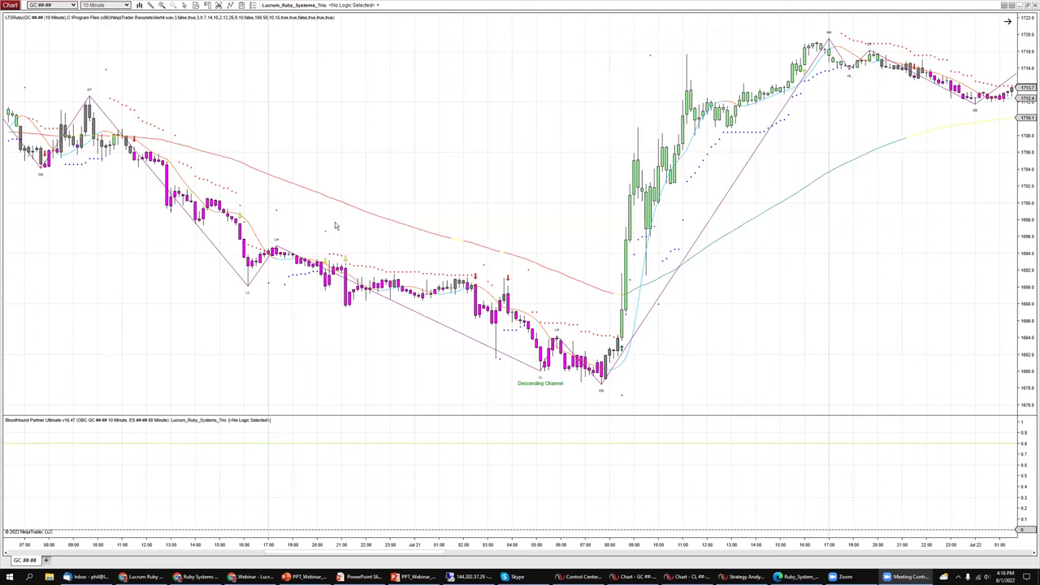
pyautogui.rightClick(345, 161)
pyautogui.click(493, 234)
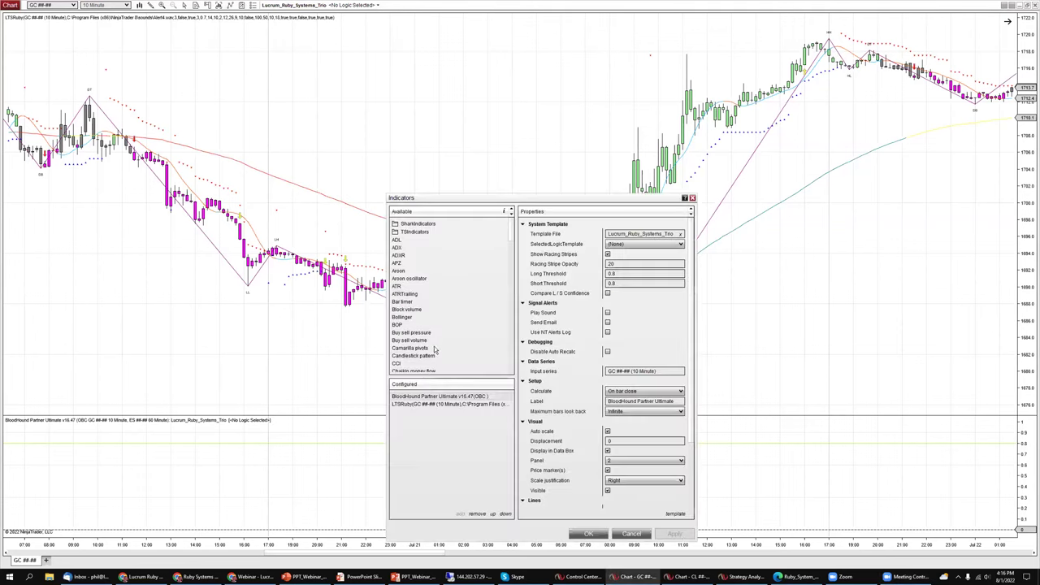
pyautogui.click(420, 405)
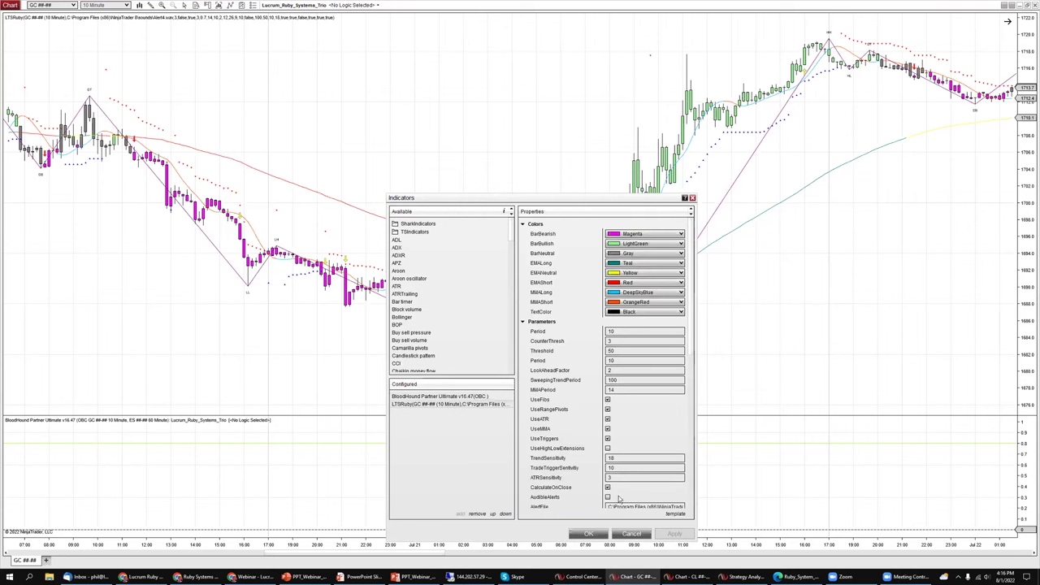
pyautogui.click(477, 513)
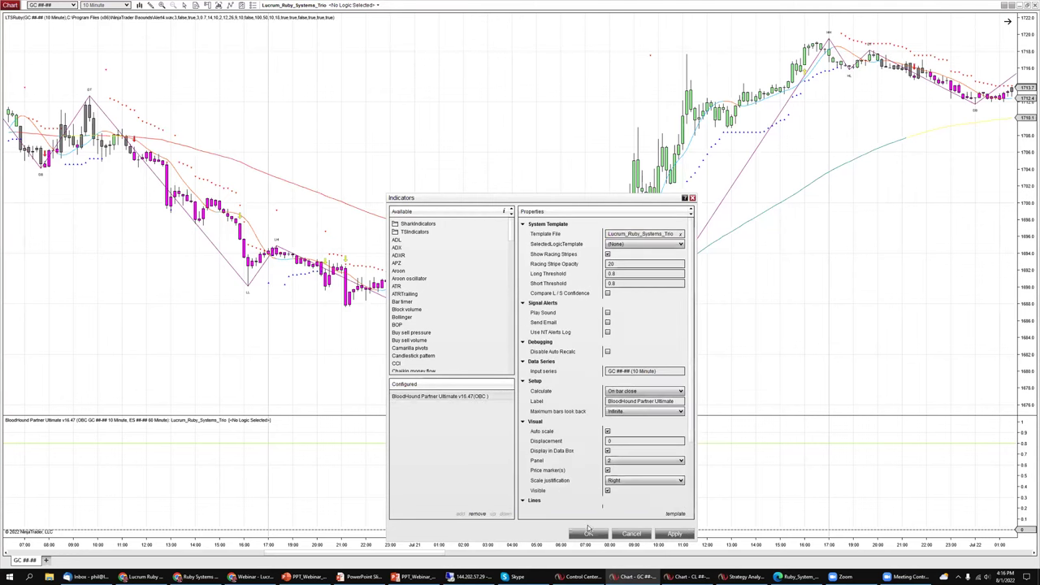
pyautogui.click(674, 534)
pyautogui.moveTo(568, 197); pyautogui.dragTo(863, 189)
pyautogui.click(716, 300)
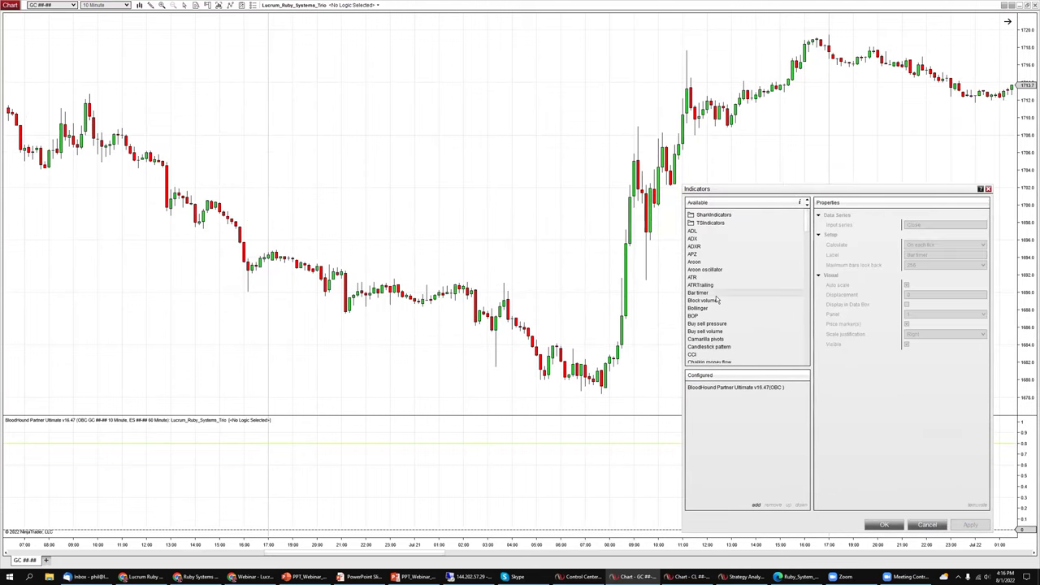
pyautogui.press('l')
pyautogui.scroll(-1, 711, 347)
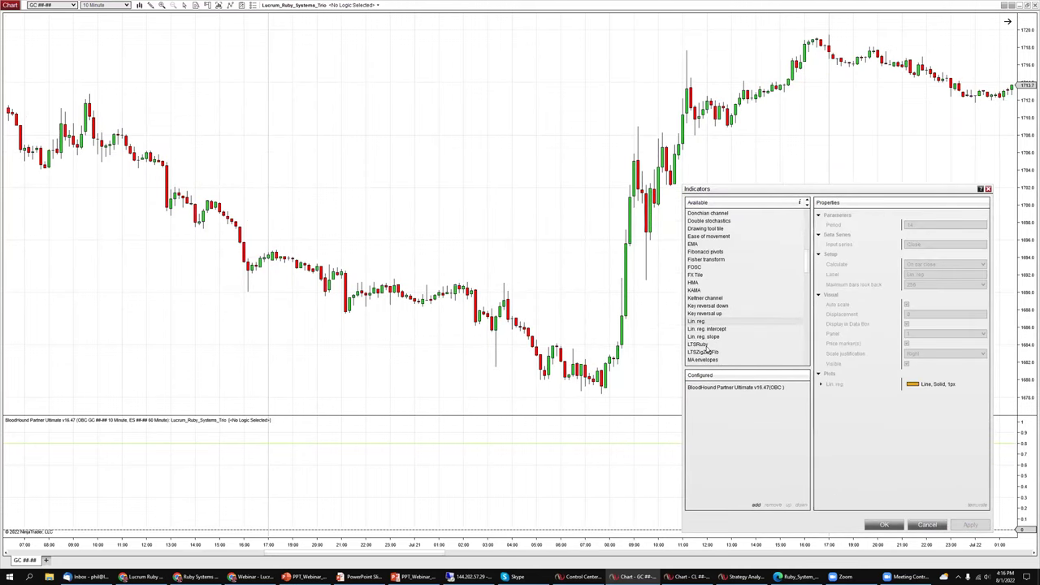
pyautogui.doubleClick(699, 345)
pyautogui.click(971, 524)
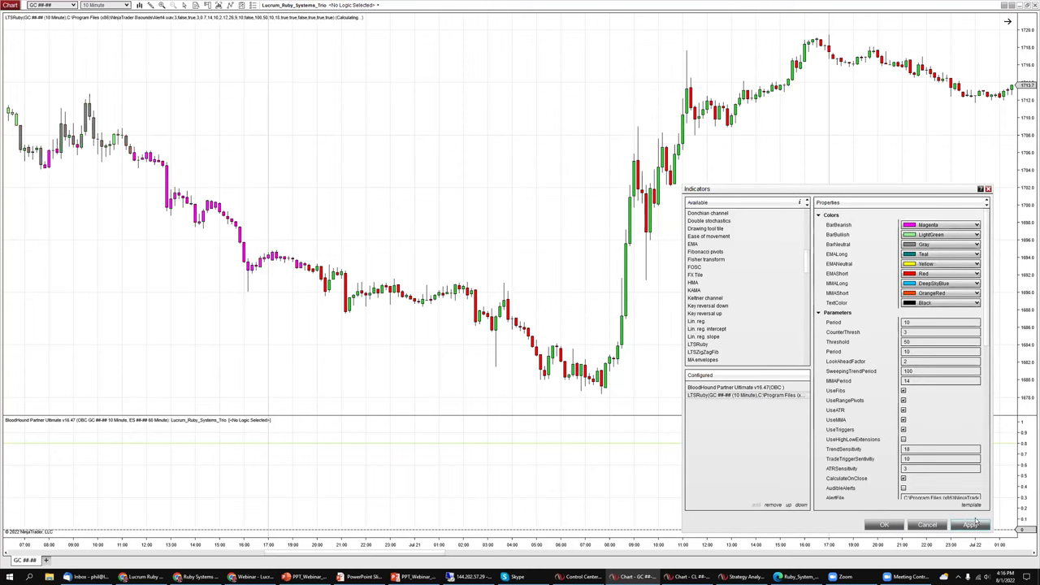
pyautogui.click(988, 190)
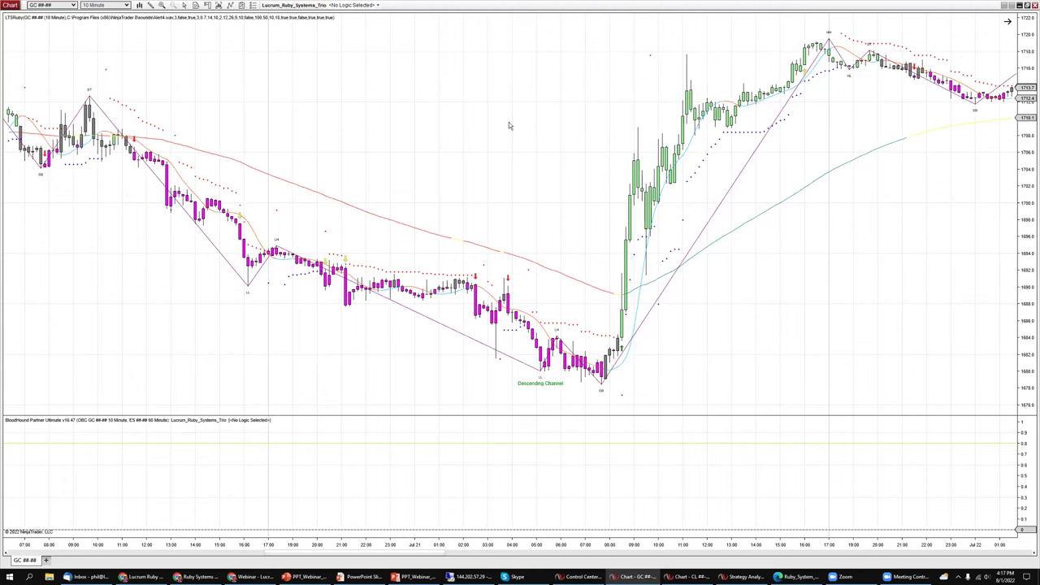
pyautogui.scroll(-2, 410, 182)
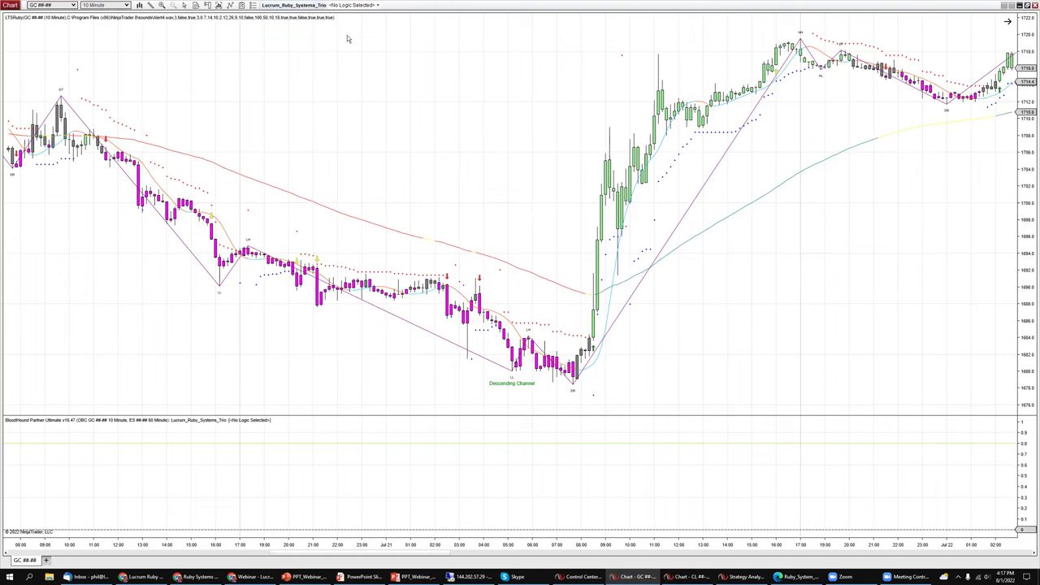
pyautogui.rightClick(394, 120)
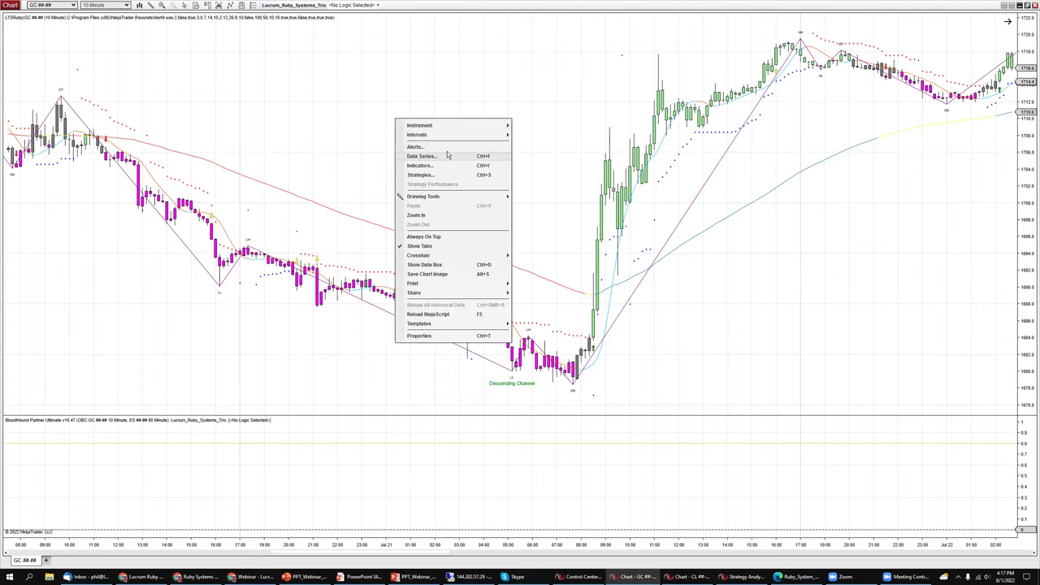
pyautogui.click(343, 182)
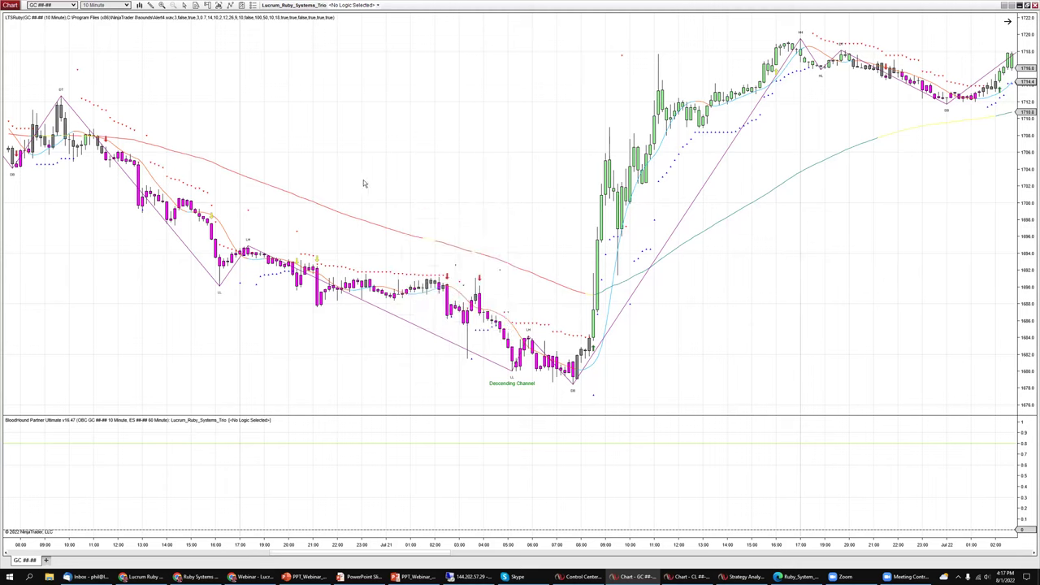
pyautogui.hotkey('ctrl', 'alt', 'g')
pyautogui.moveTo(110, 150)
pyautogui.mouseDown()
pyautogui.moveTo(100, 130)
pyautogui.moveTo(118, 141)
pyautogui.mouseUp()
pyautogui.moveTo(437, 279); pyautogui.dragTo(488, 283)
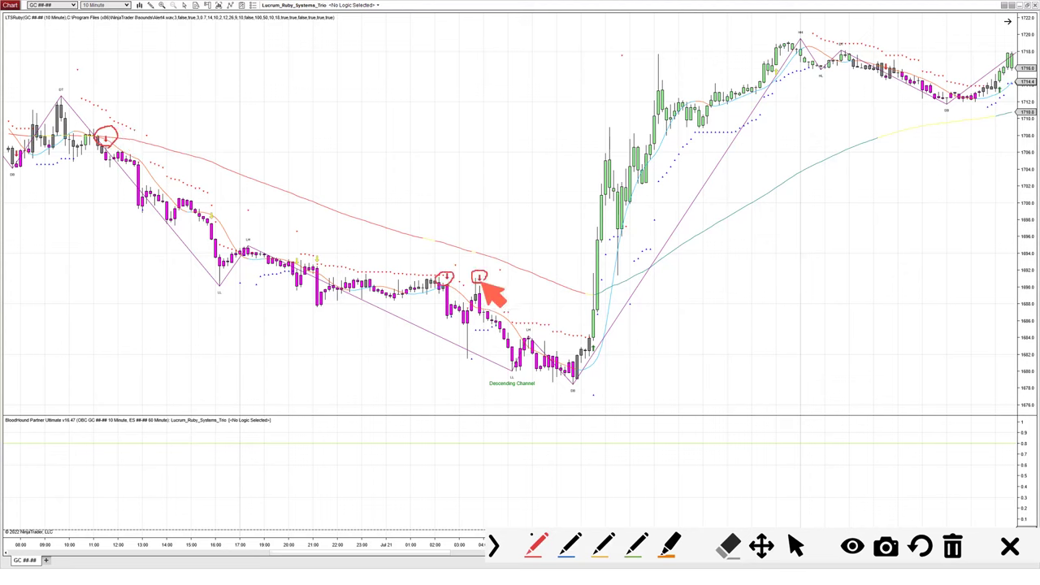
pyautogui.moveTo(600, 350)
pyautogui.mouseDown()
pyautogui.moveTo(590, 344)
pyautogui.moveTo(602, 351)
pyautogui.mouseUp()
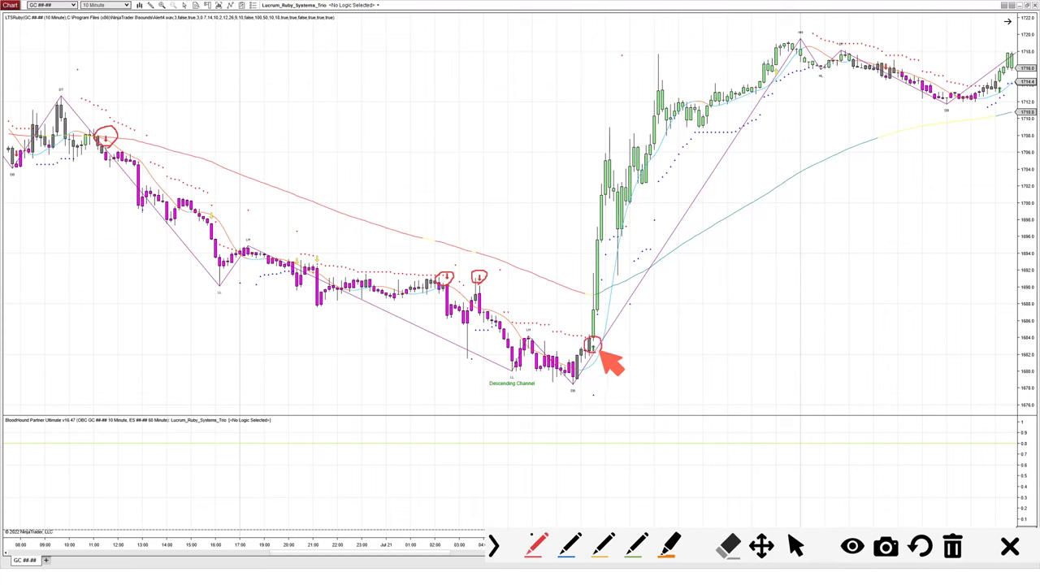
pyautogui.moveTo(121, 143); pyautogui.dragTo(135, 158)
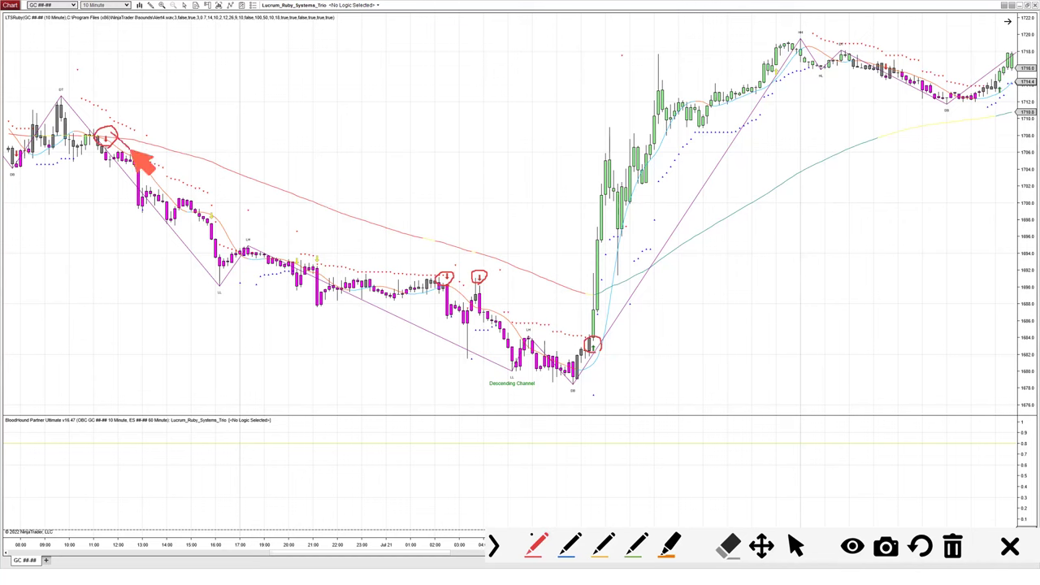
pyautogui.moveTo(599, 342); pyautogui.dragTo(610, 318)
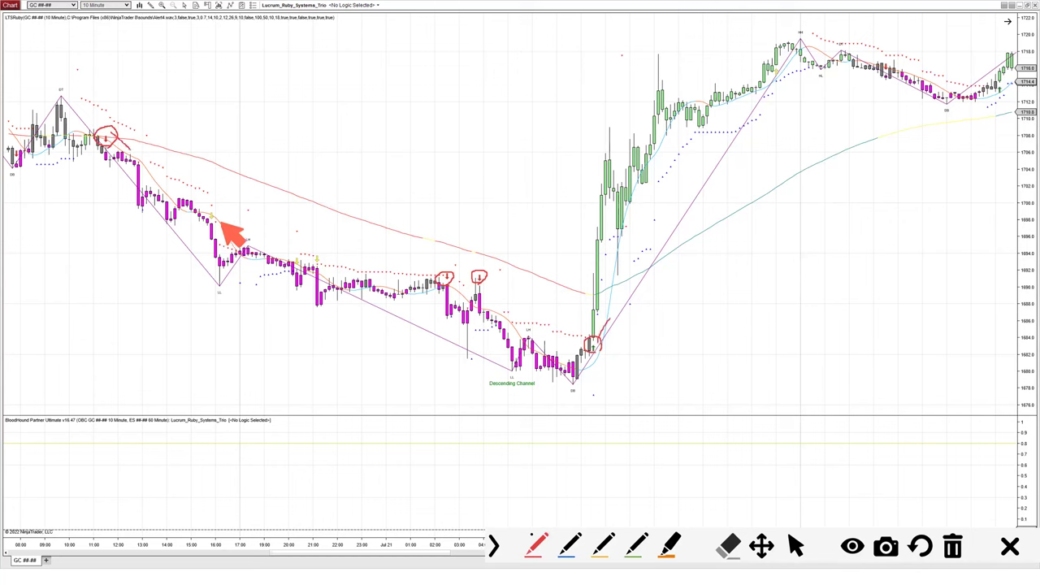
pyautogui.moveTo(203, 208); pyautogui.dragTo(220, 218)
pyautogui.moveTo(296, 266)
pyautogui.mouseDown()
pyautogui.moveTo(321, 252)
pyautogui.moveTo(325, 262)
pyautogui.mouseUp()
pyautogui.moveTo(778, 85)
pyautogui.mouseDown()
pyautogui.moveTo(782, 61)
pyautogui.moveTo(776, 85)
pyautogui.mouseUp()
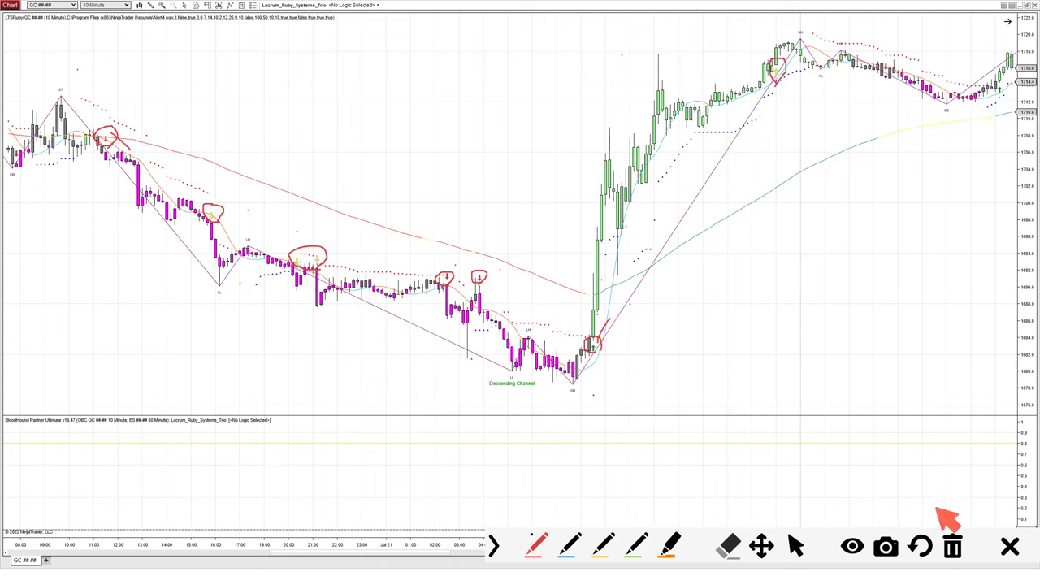
pyautogui.click(1011, 544)
# - Open the Indicators dialog on LTSRuby, move it right, and select its TrendSensitivity value of 18
pyautogui.rightClick(376, 120)
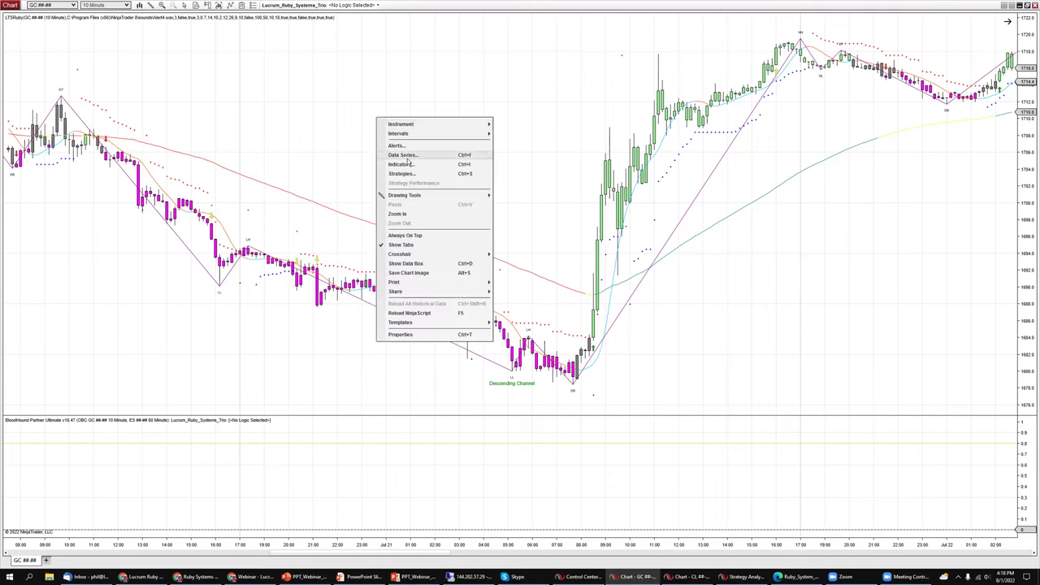
pyautogui.click(404, 166)
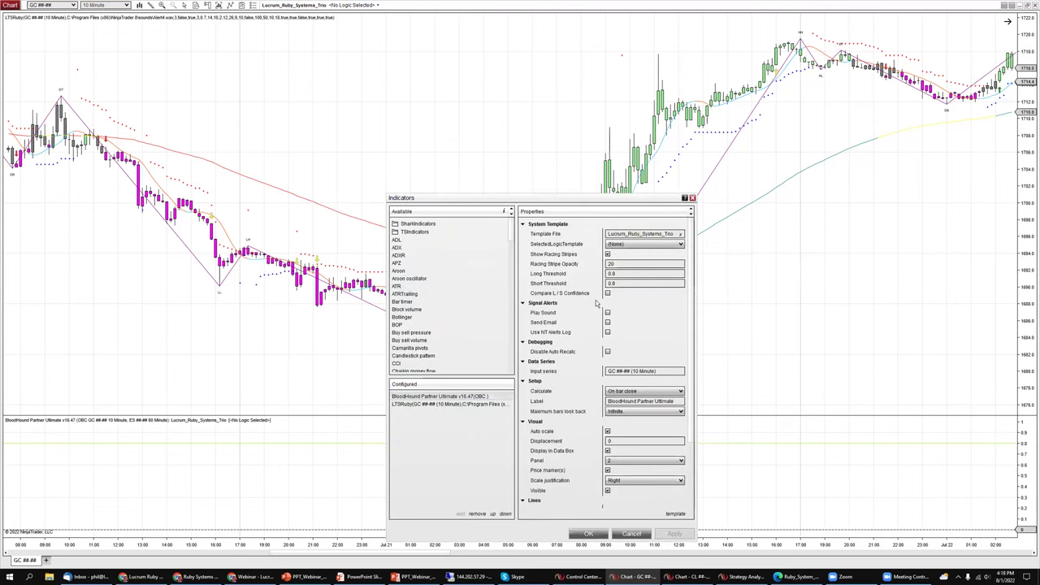
pyautogui.click(476, 404)
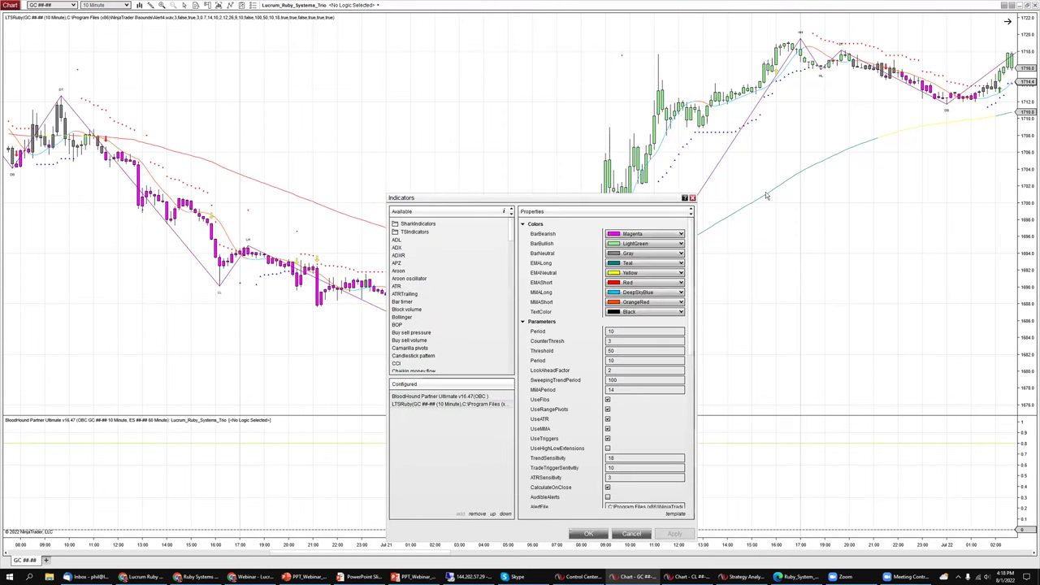
pyautogui.moveTo(618, 200); pyautogui.dragTo(909, 192)
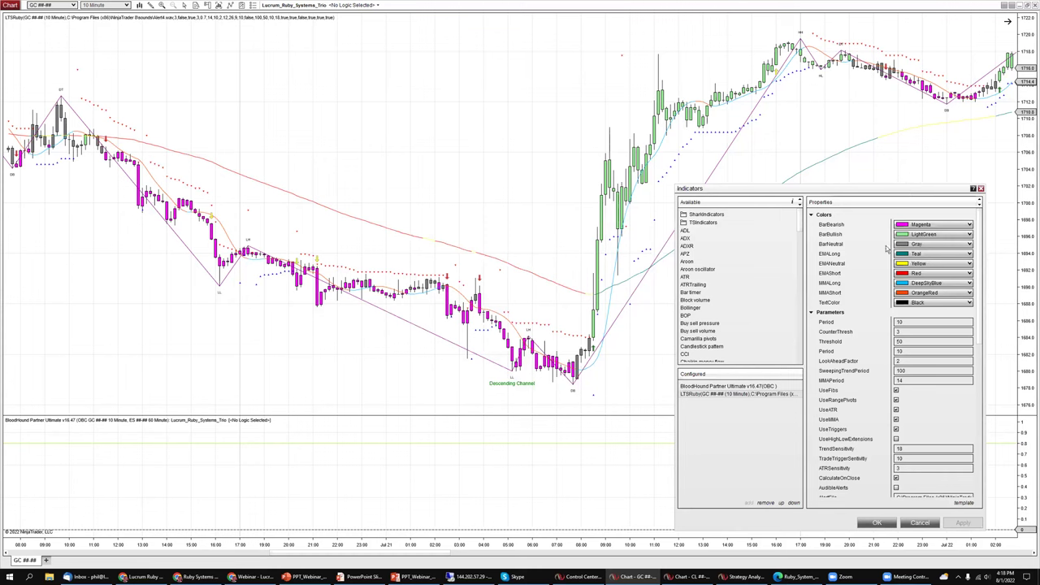
pyautogui.scroll(-2, 886, 317)
pyautogui.doubleClick(913, 389)
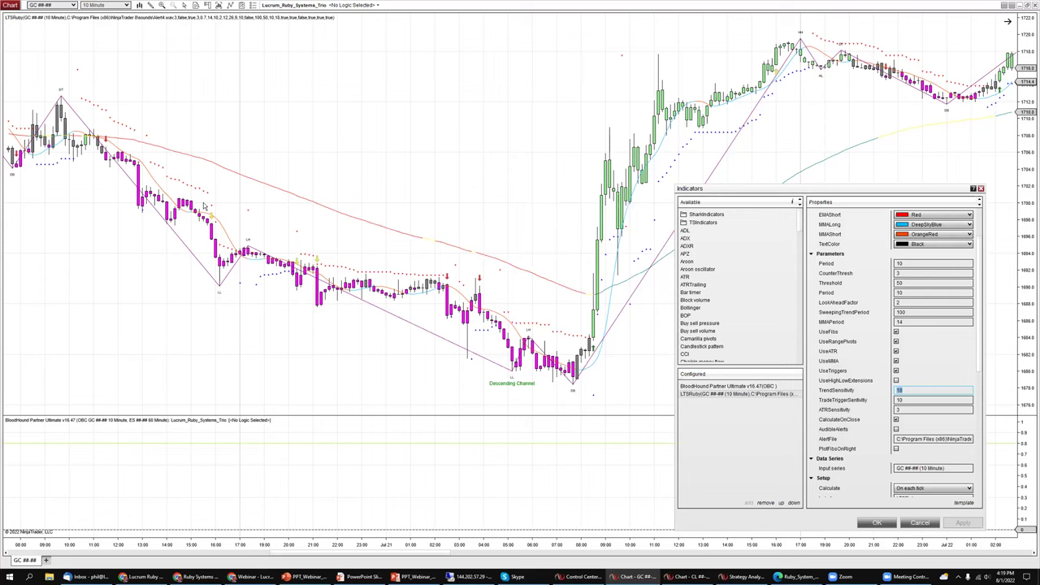
# - Try LTSRuby TrendSensitivity at 5, then at 50, applying each to the chart
pyautogui.click(911, 391)
pyautogui.write('5')
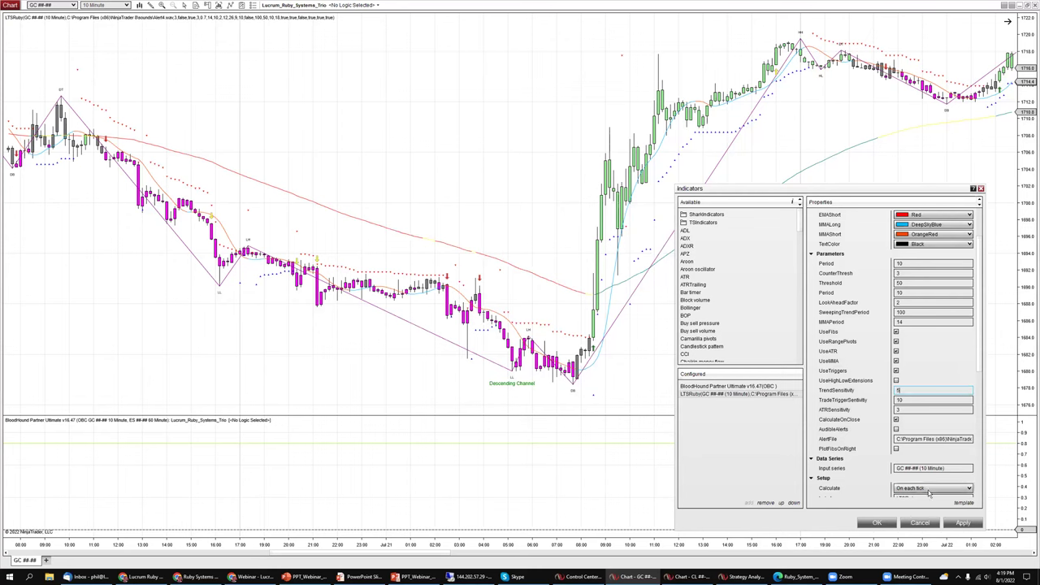
pyautogui.click(963, 522)
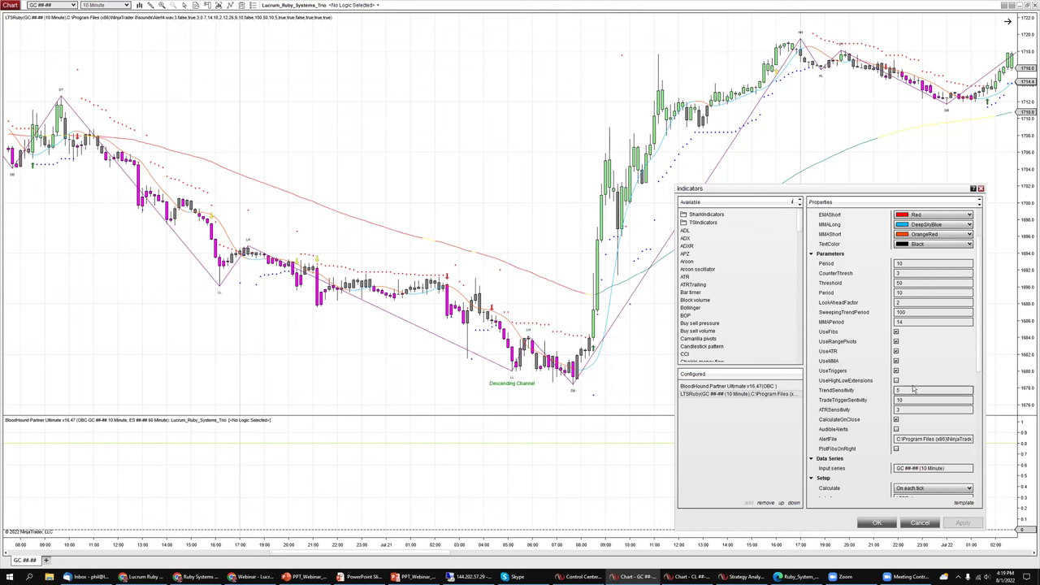
pyautogui.click(888, 390)
pyautogui.write('0')
pyautogui.click(963, 522)
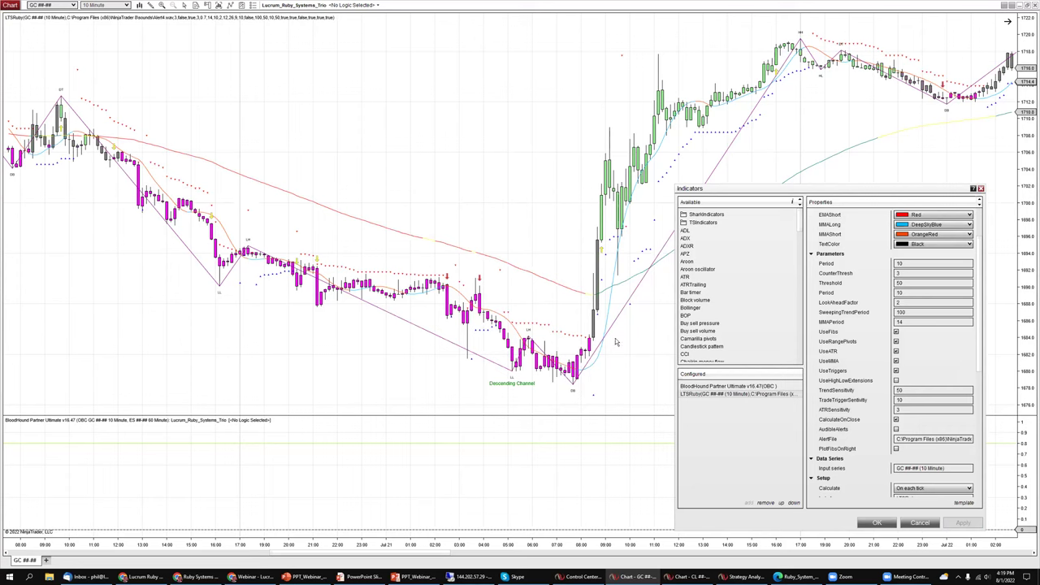
# - Set TrendSensitivity to 10 and TradeTriggerSensitivity to 5, then apply
pyautogui.doubleClick(907, 392)
pyautogui.write('10')
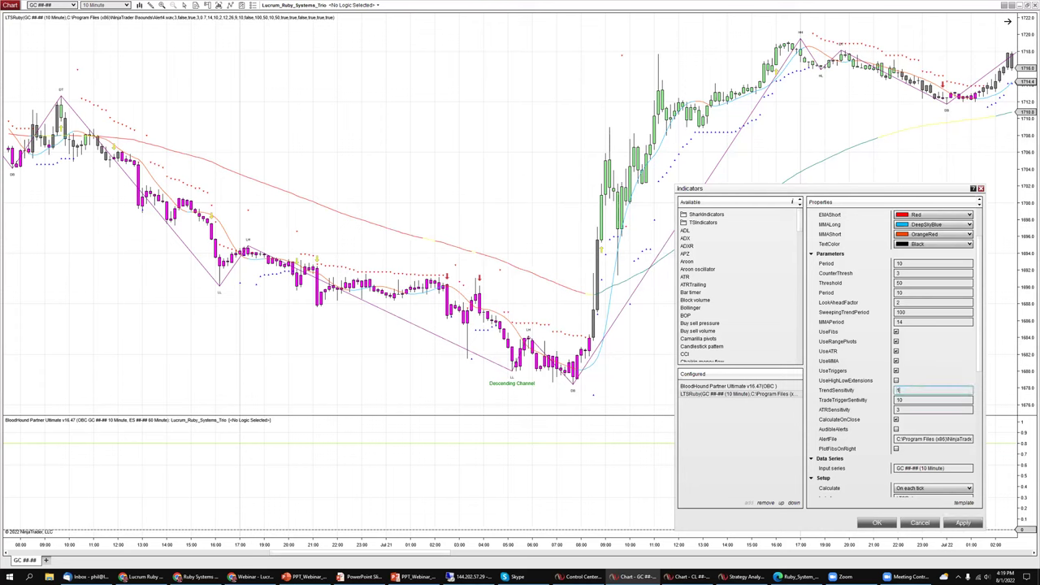
pyautogui.doubleClick(905, 401)
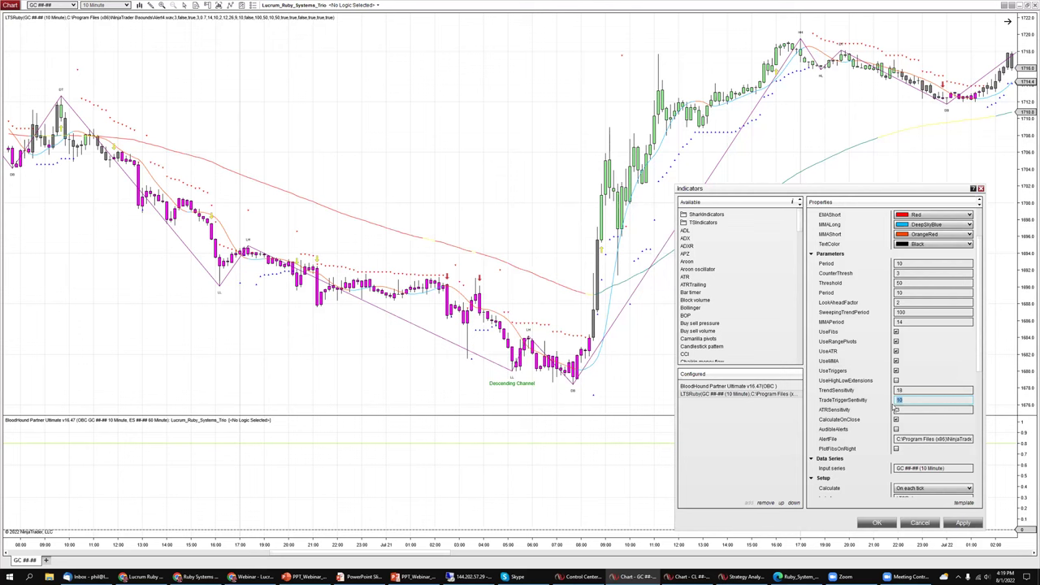
pyautogui.write('5')
pyautogui.click(963, 522)
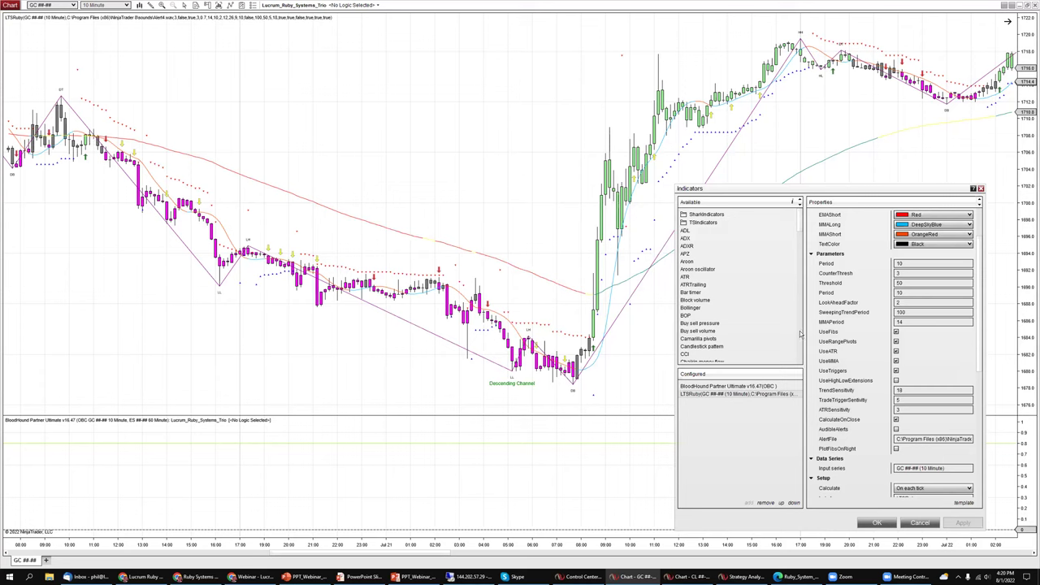
# - Set TradeTriggerSensitivity back to 10, apply it, and close the Indicators dialog
pyautogui.doubleClick(910, 399)
pyautogui.write('10')
pyautogui.click(962, 523)
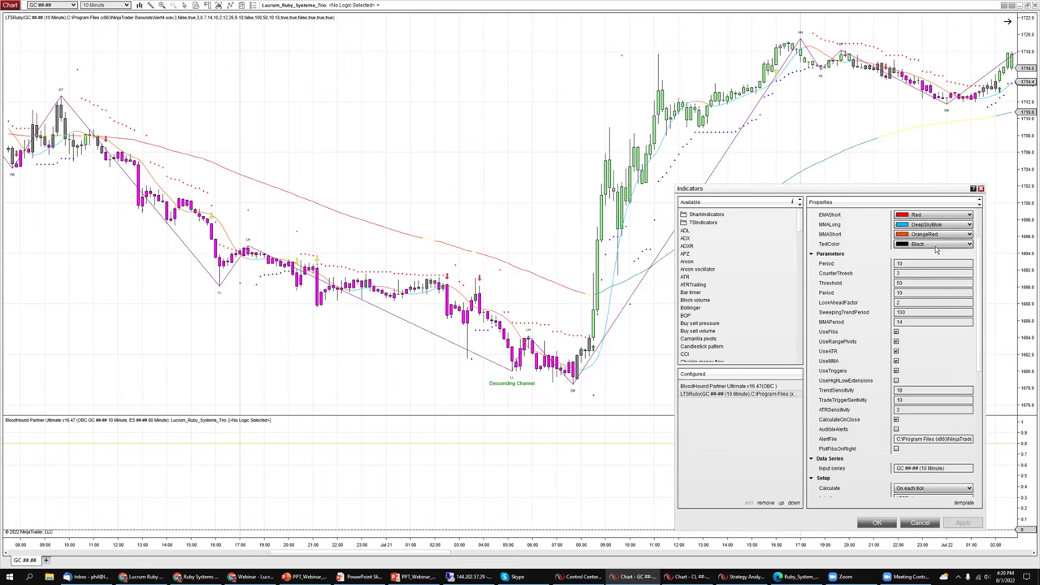
pyautogui.click(979, 189)
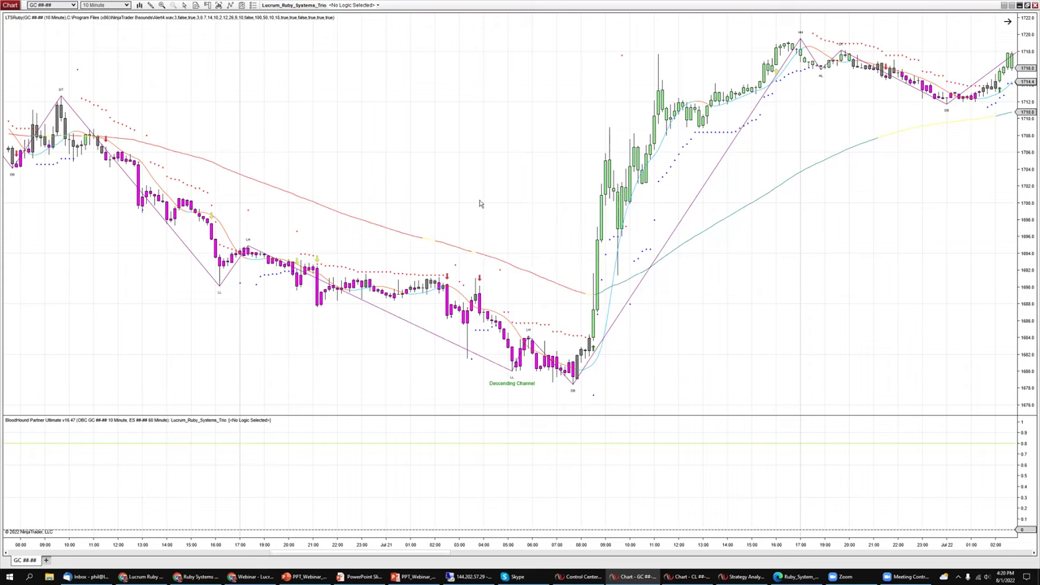
# - Open the BloodHound solver window, shift it right and narrow it to reveal more bars
pyautogui.click(304, 7)
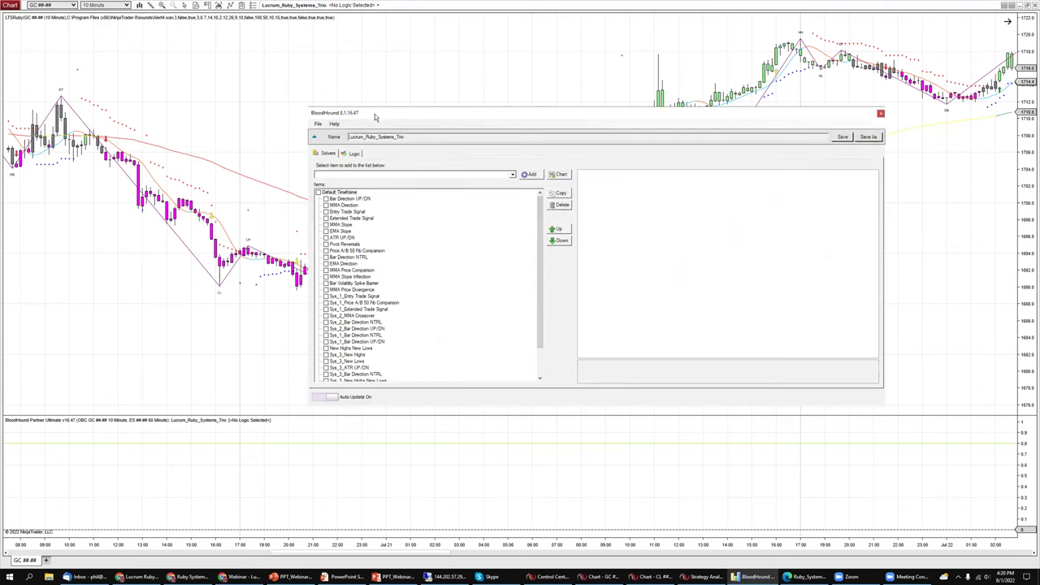
pyautogui.moveTo(375, 118); pyautogui.dragTo(499, 123)
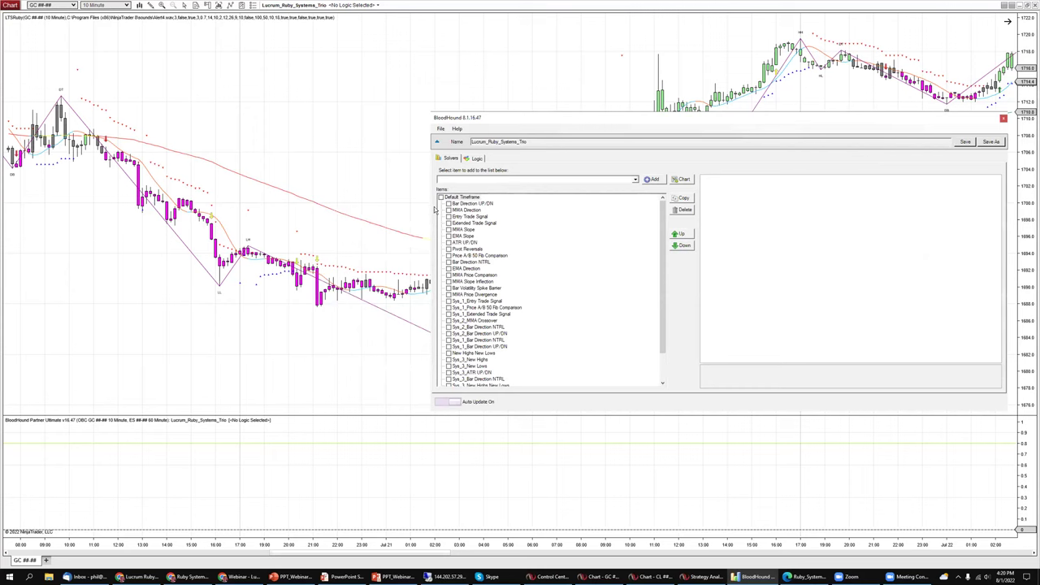
pyautogui.moveTo(431, 207); pyautogui.dragTo(475, 214)
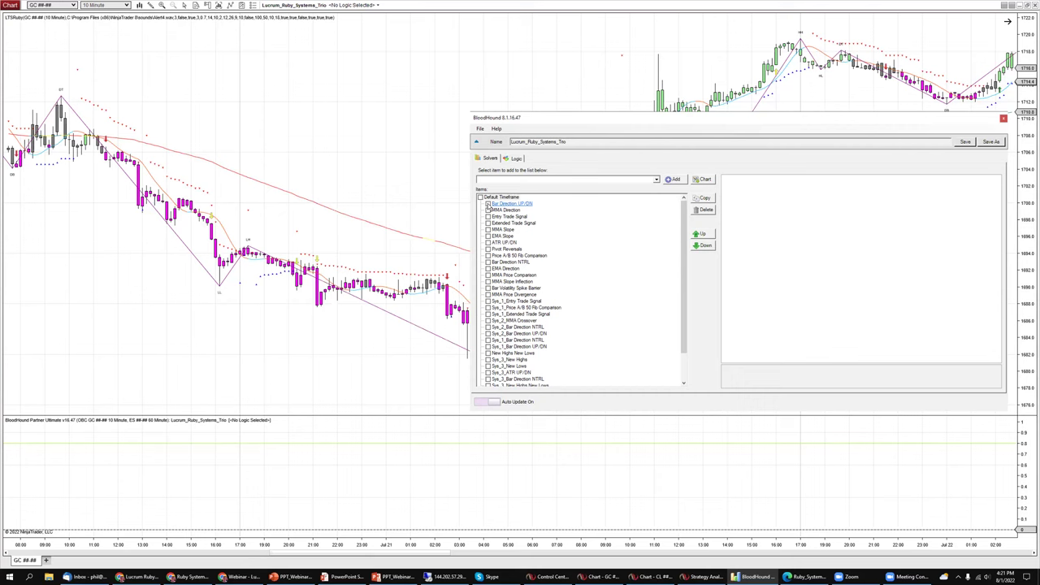
# - Try Bar Direction, MMA Direction, Entry/Extended Trade Signal and MMA Slope solvers, ending on EMA Slope
pyautogui.click(487, 204)
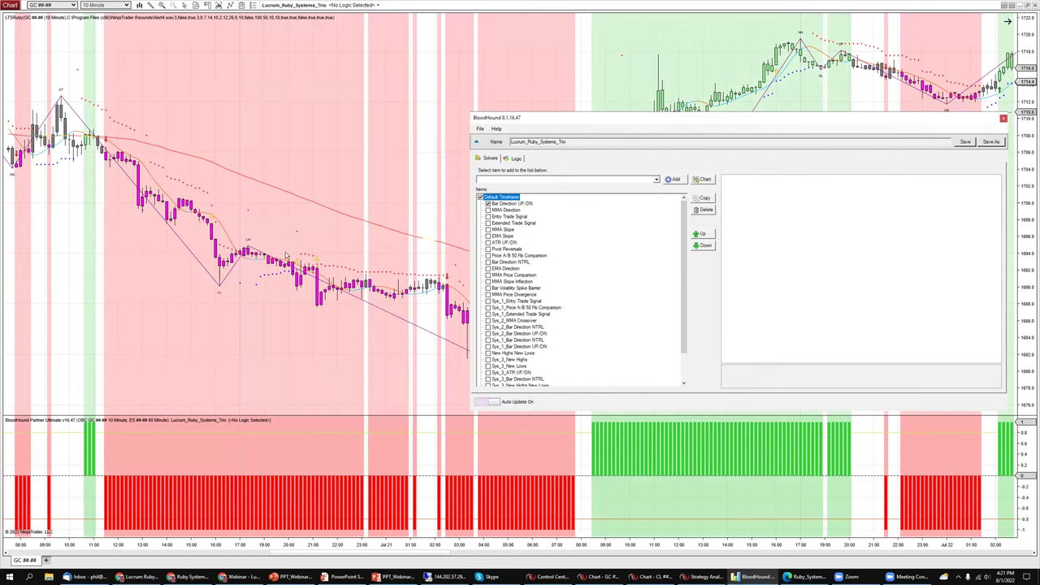
pyautogui.click(488, 203)
pyautogui.click(488, 211)
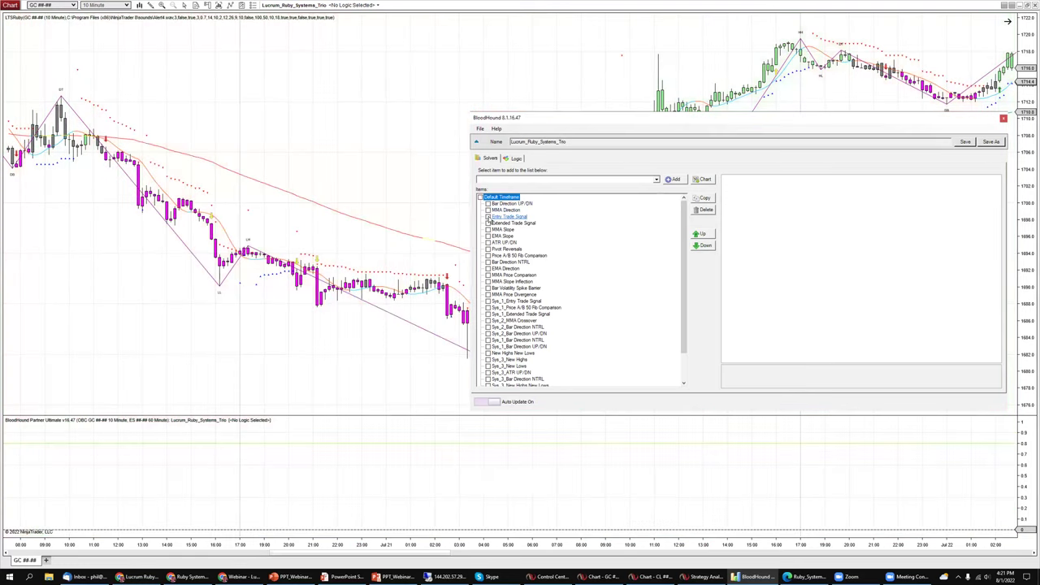
pyautogui.click(488, 216)
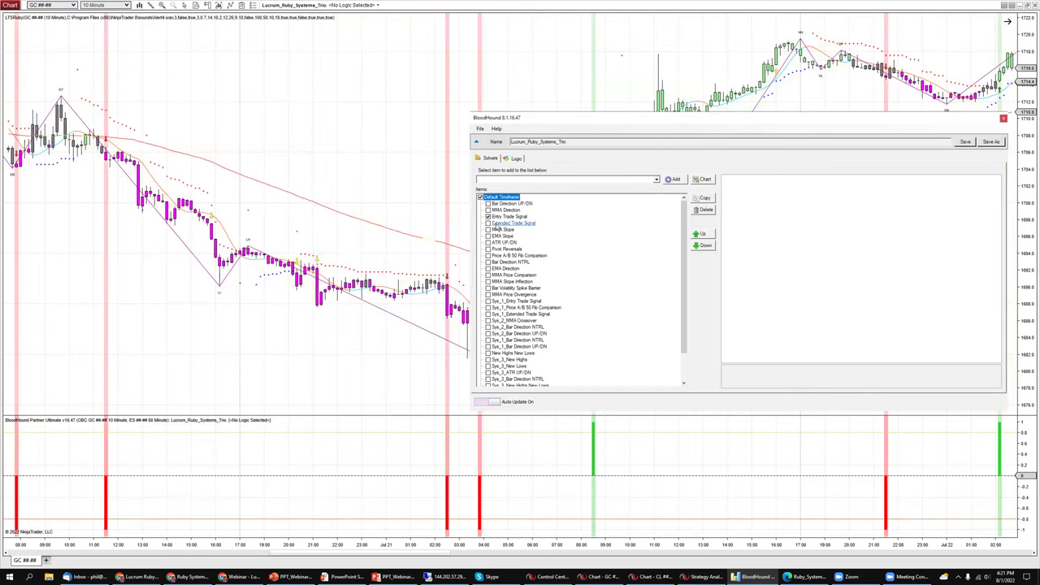
pyautogui.click(487, 223)
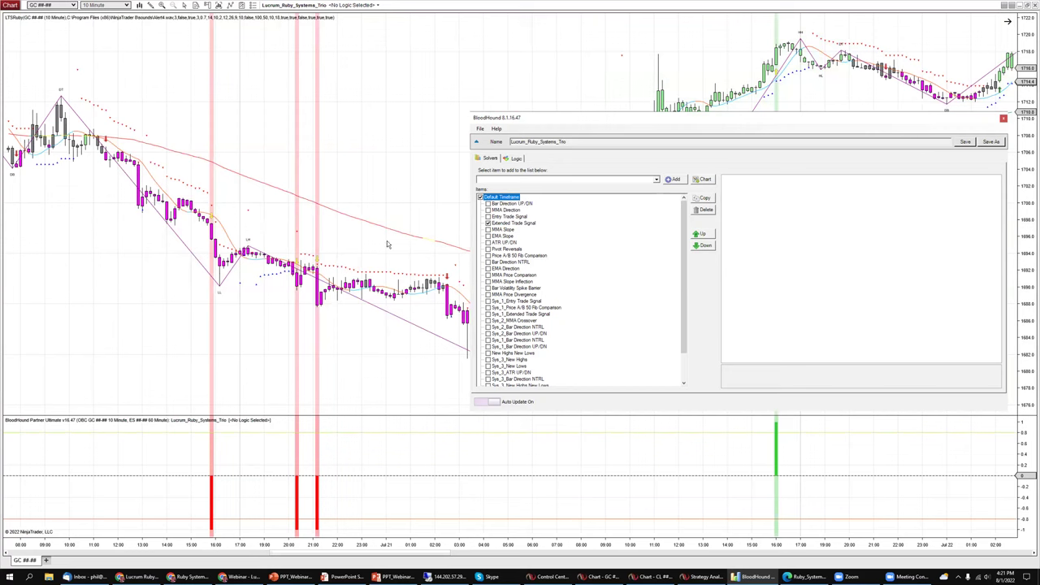
pyautogui.click(488, 230)
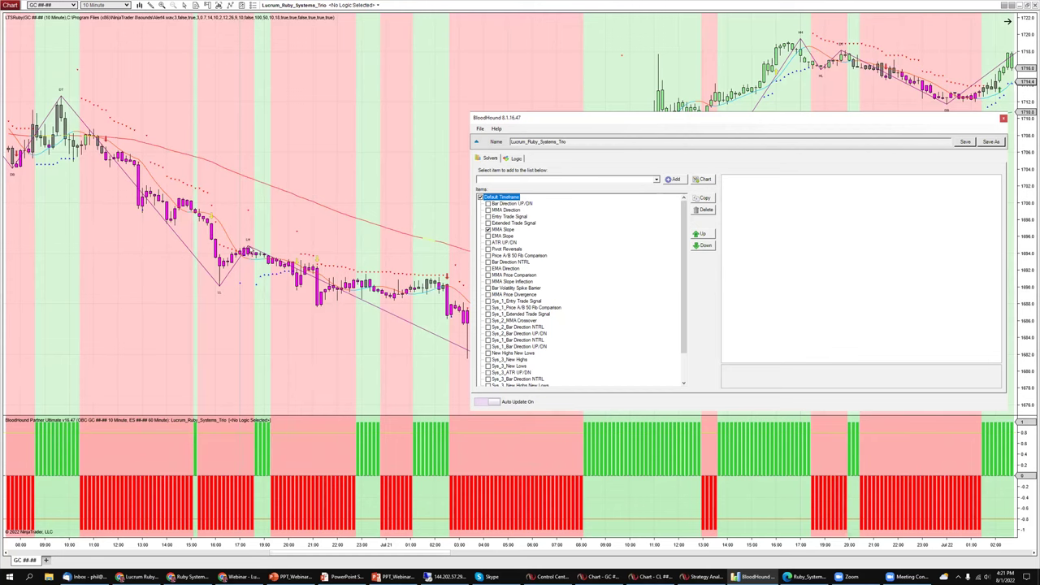
pyautogui.click(489, 236)
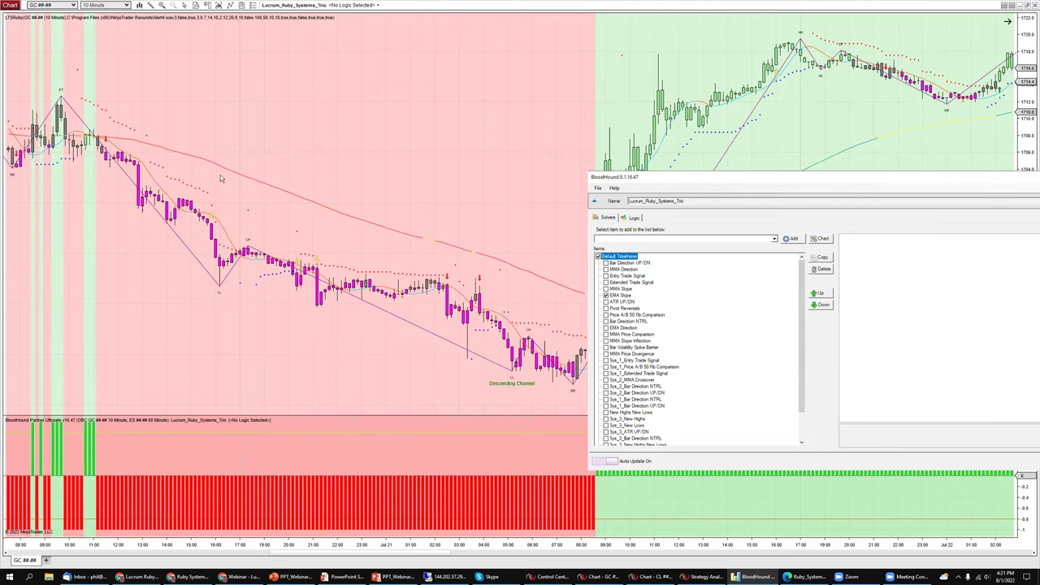
pyautogui.click(362, 181)
pyautogui.scroll(-2, 365, 248)
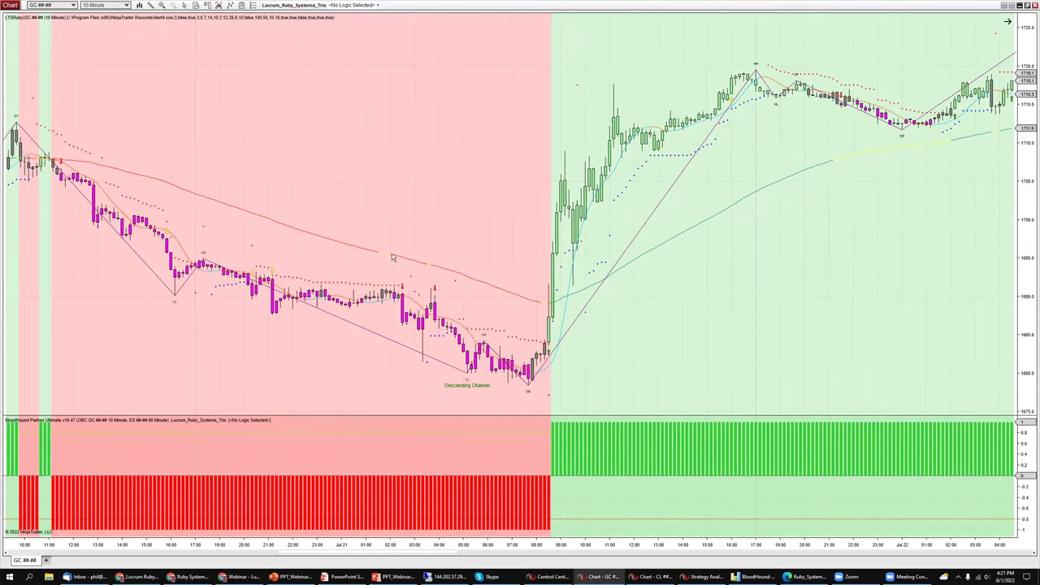
# - Reopen BloodHound and swap EMA Slope for EMA Direction, ATR UP/DN, then Pivot Reversals only
pyautogui.scroll(1, 455, 243)
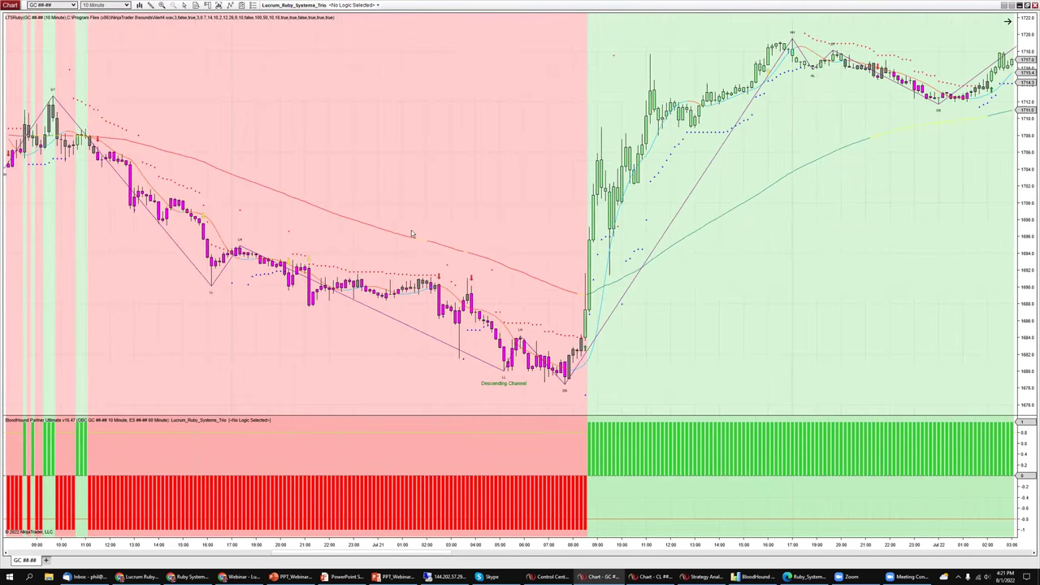
pyautogui.scroll(1, 455, 137)
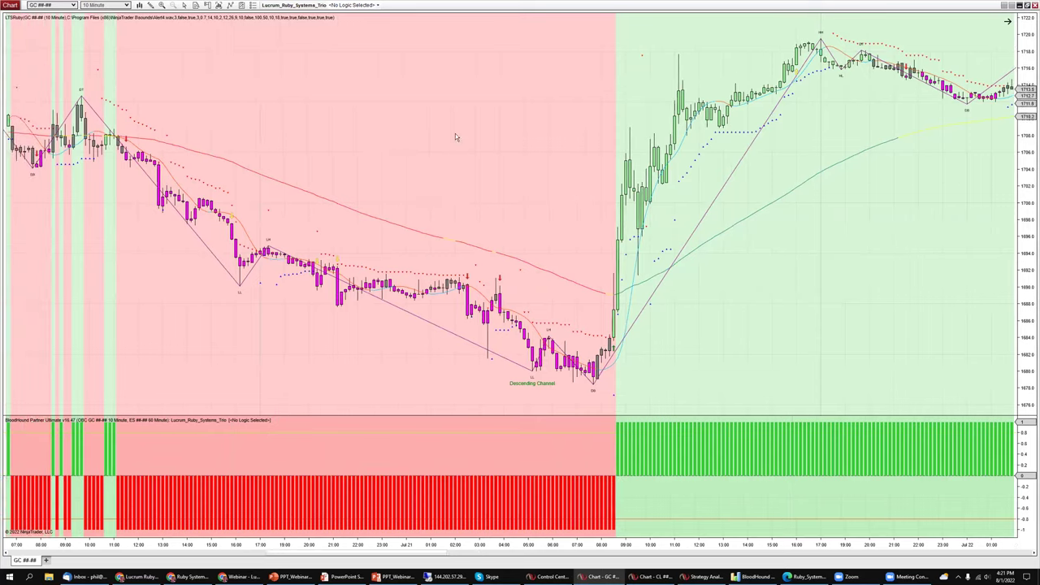
pyautogui.click(305, 6)
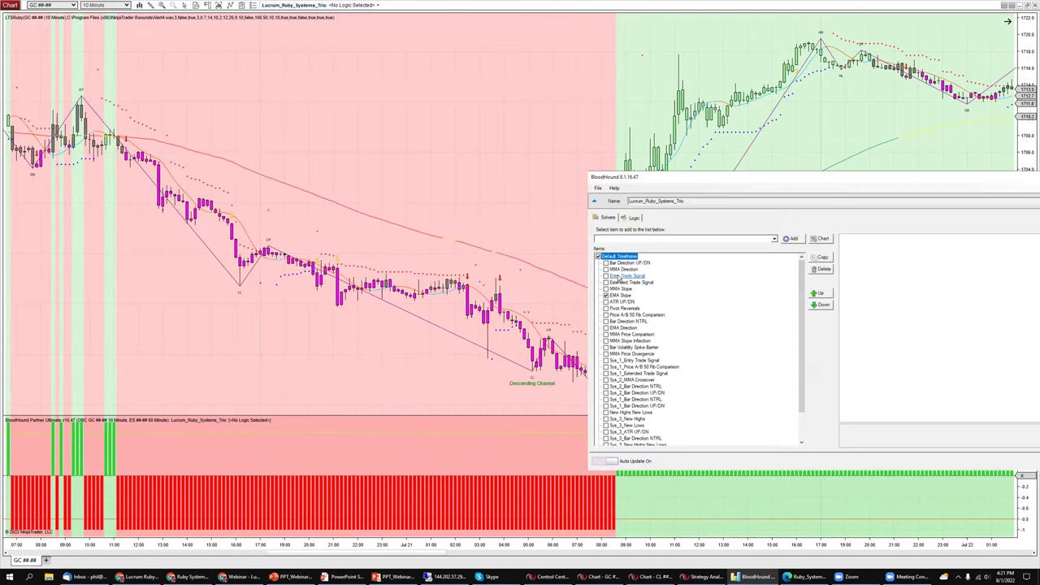
pyautogui.click(606, 296)
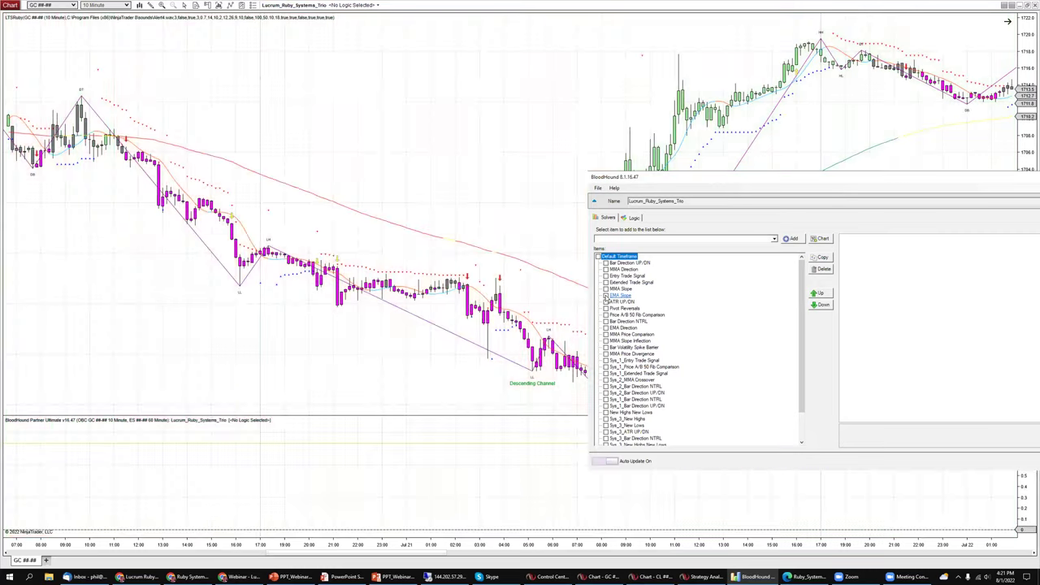
pyautogui.click(606, 327)
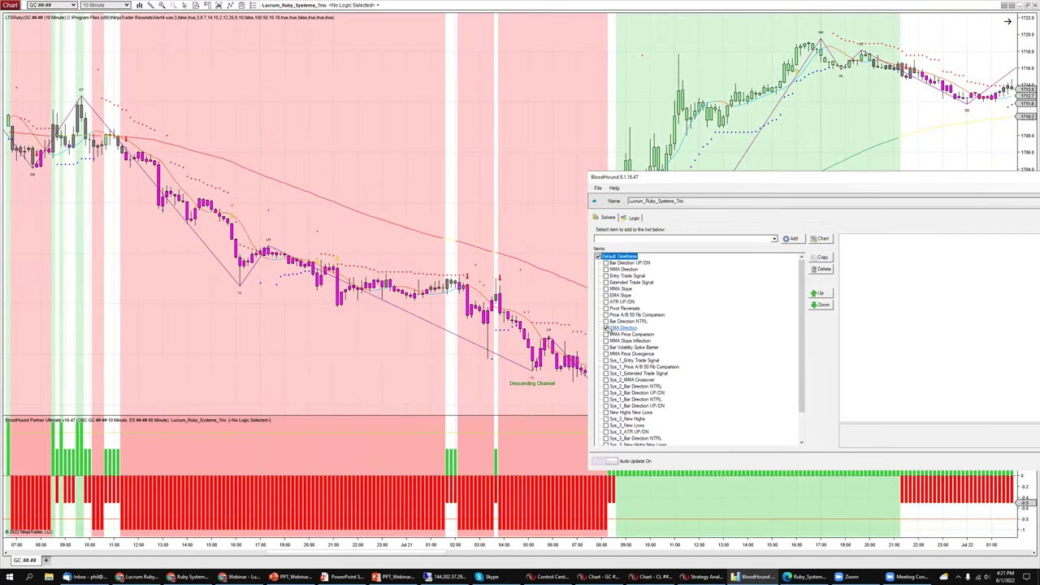
pyautogui.click(605, 328)
pyautogui.click(605, 301)
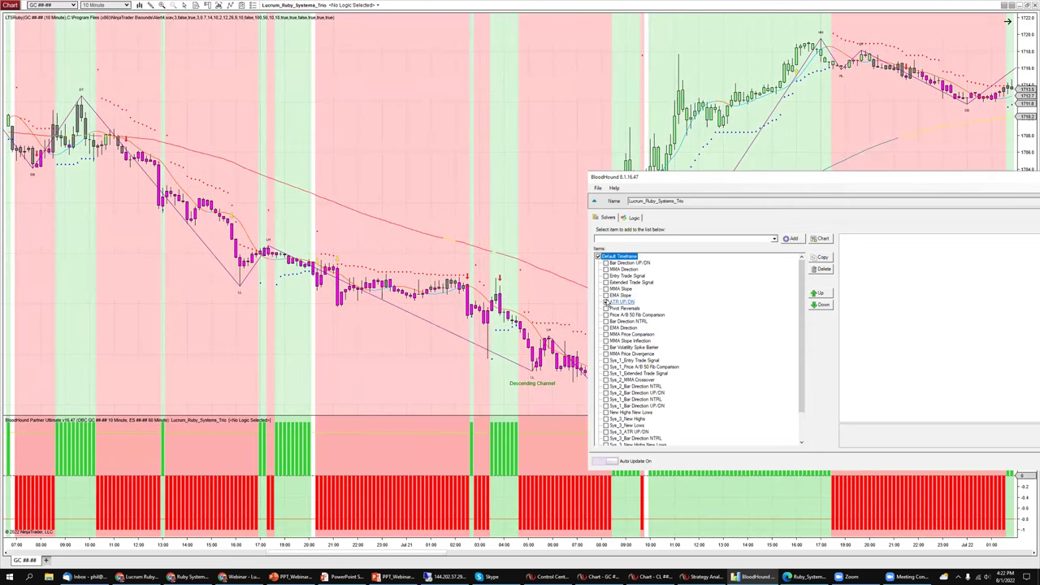
pyautogui.click(606, 308)
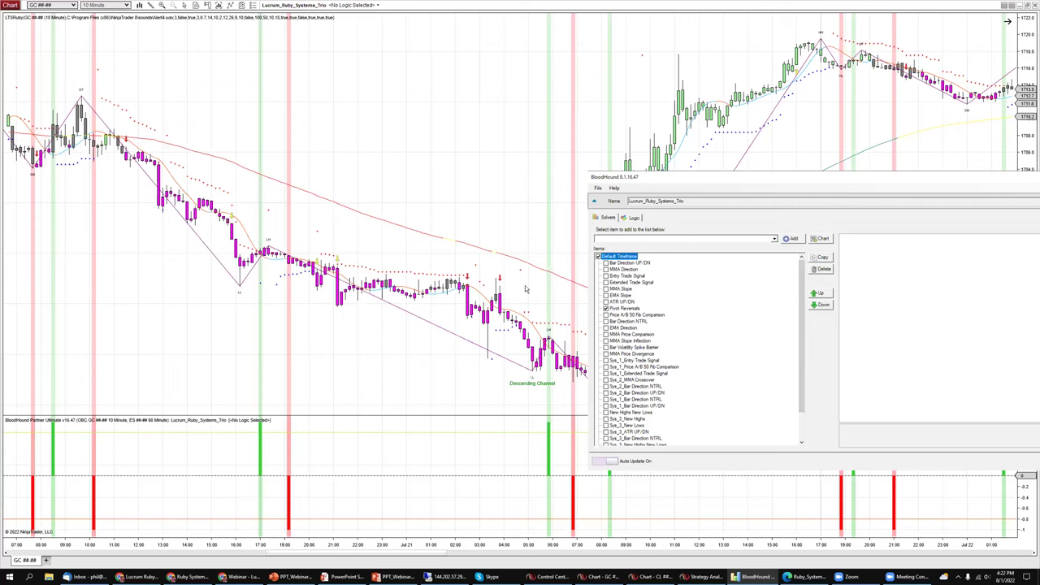
pyautogui.moveTo(672, 179); pyautogui.dragTo(736, 175)
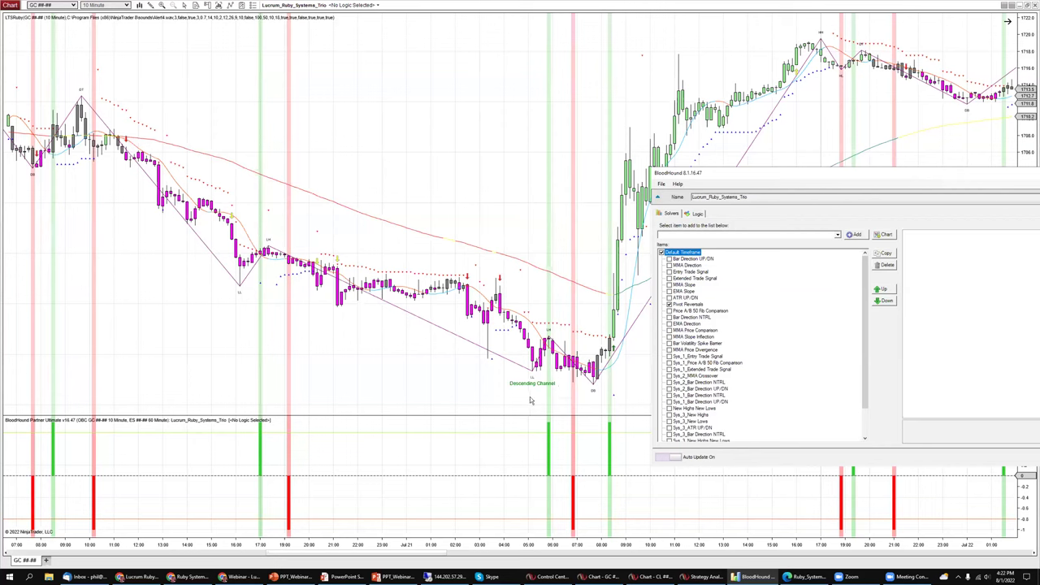
pyautogui.hotkey('ctrl', 'alt', 'g')
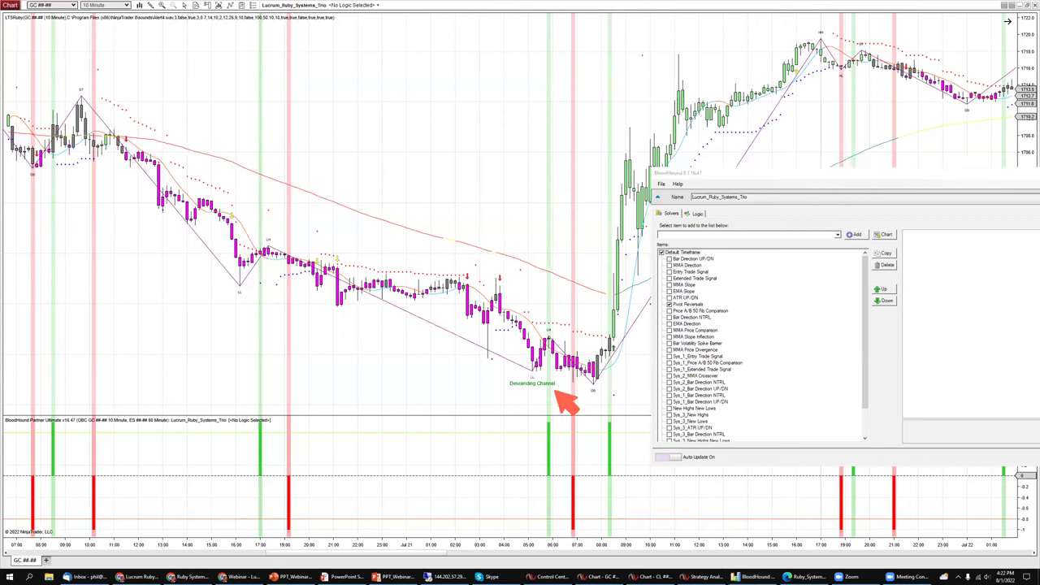
pyautogui.moveTo(555, 394)
pyautogui.mouseDown()
pyautogui.moveTo(501, 394)
pyautogui.moveTo(556, 373)
pyautogui.moveTo(559, 393)
pyautogui.mouseUp()
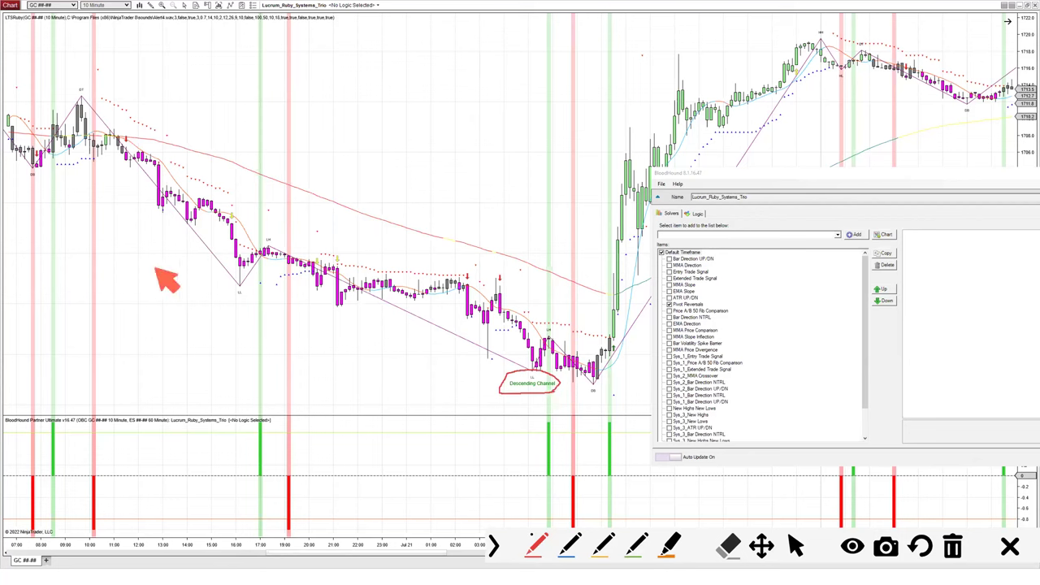
pyautogui.moveTo(203, 279)
pyautogui.mouseDown()
pyautogui.moveTo(494, 358)
pyautogui.moveTo(351, 245)
pyautogui.moveTo(272, 230)
pyautogui.moveTo(534, 331)
pyautogui.moveTo(524, 334)
pyautogui.mouseUp()
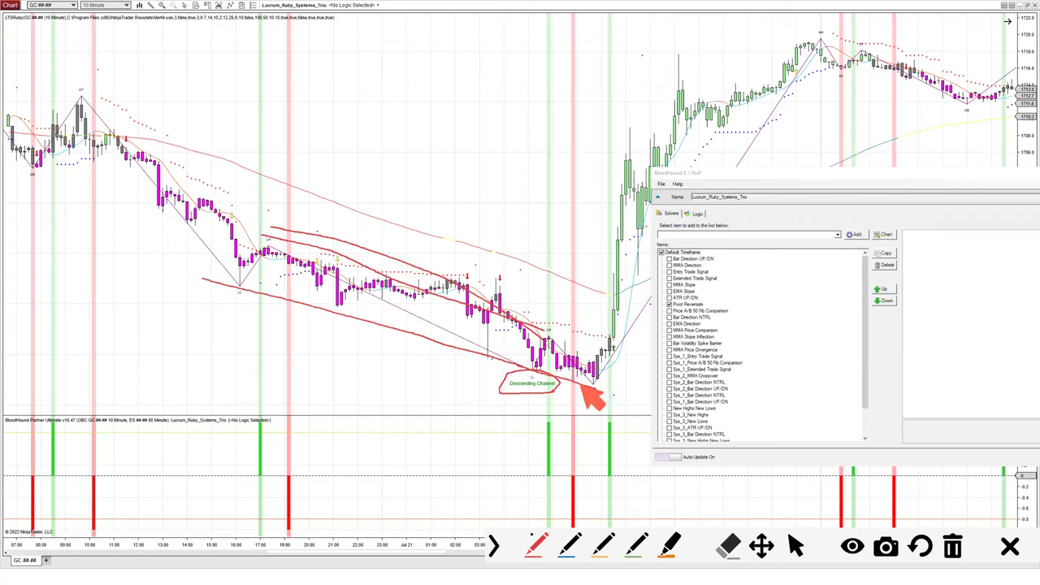
pyautogui.moveTo(605, 353); pyautogui.dragTo(655, 242)
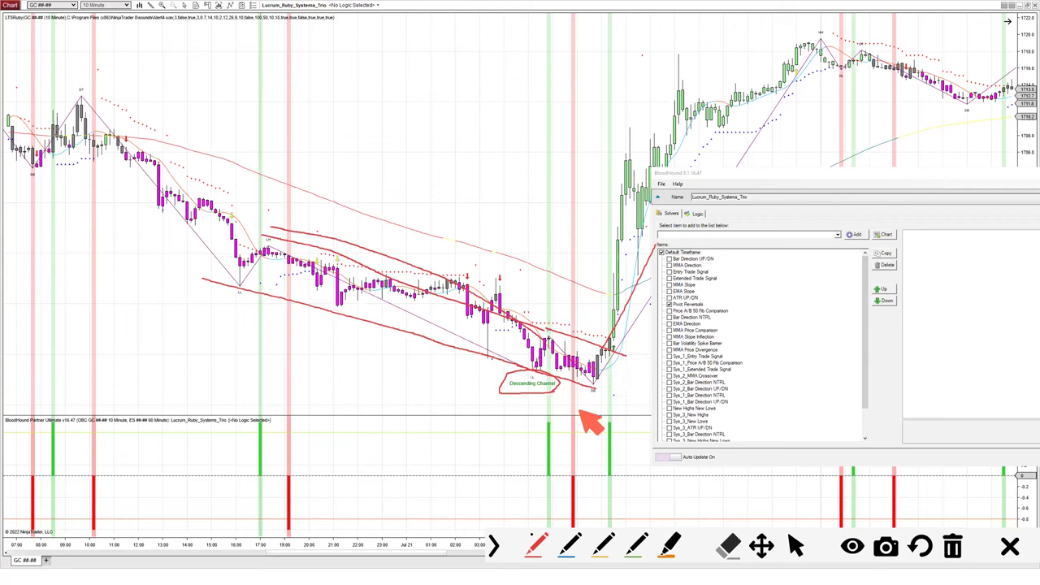
pyautogui.click(1010, 547)
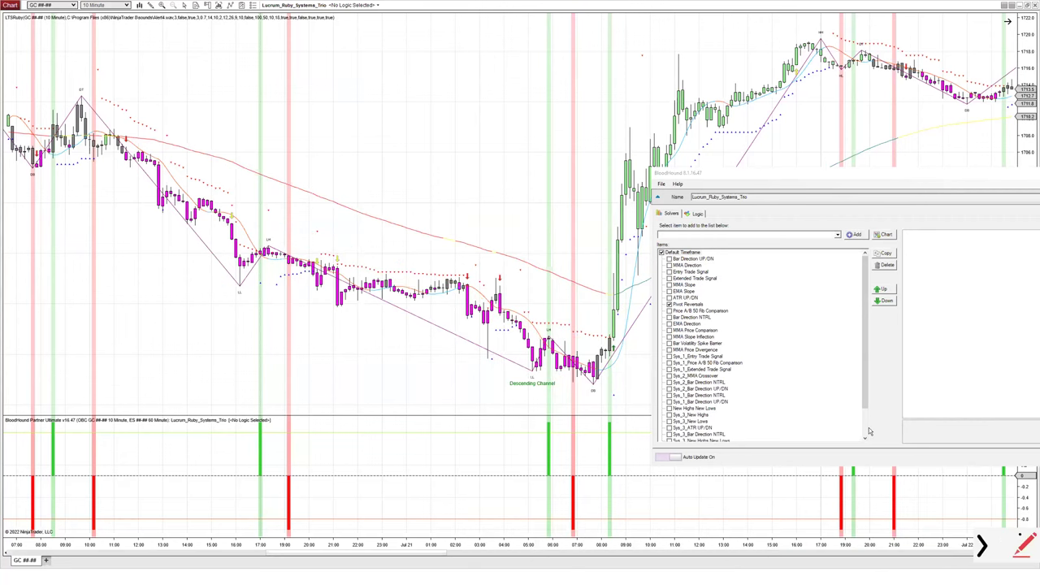
# - Turn off Pivot Reversals and ATR UP/DN, then test MMA Price Comparison and MMA Slope Inflection
pyautogui.click(756, 577)
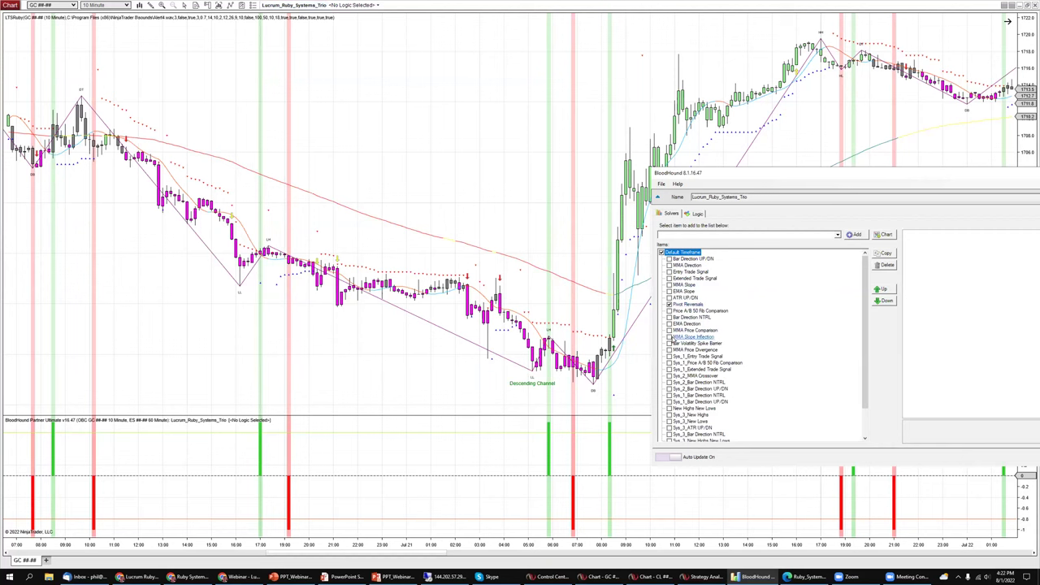
pyautogui.click(690, 330)
pyautogui.click(669, 303)
pyautogui.click(669, 299)
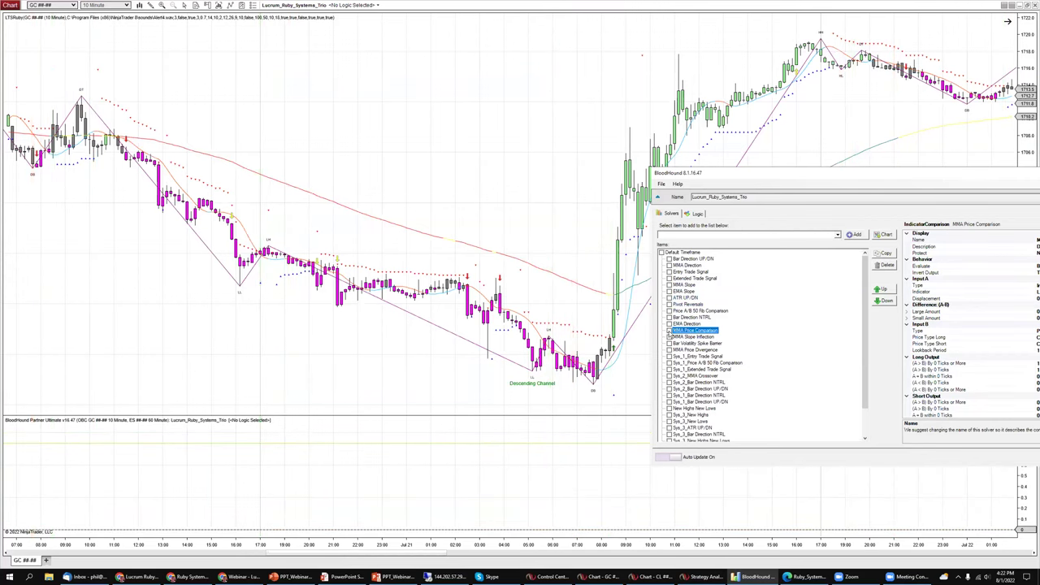
pyautogui.click(669, 330)
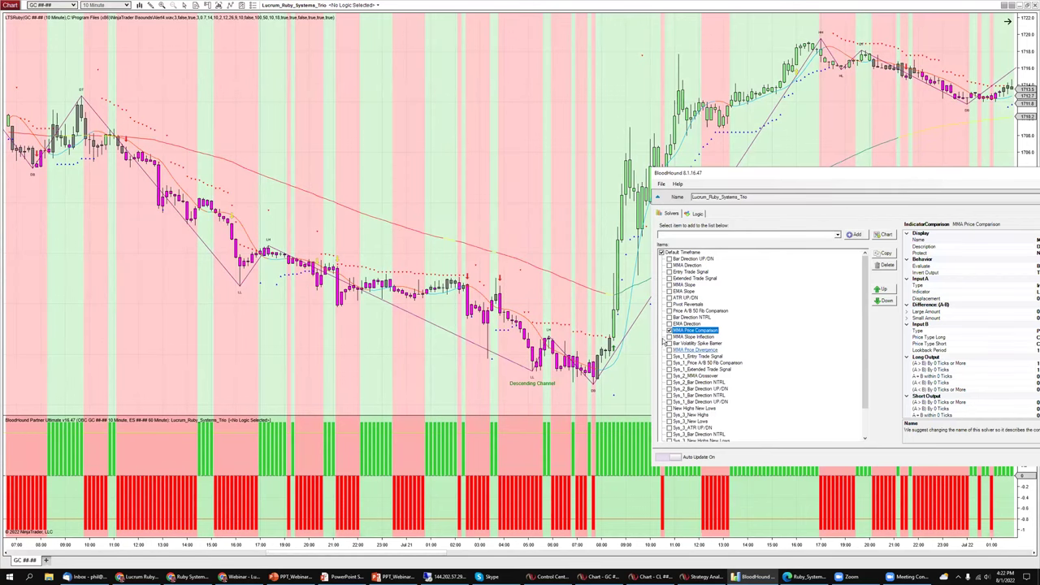
pyautogui.click(669, 336)
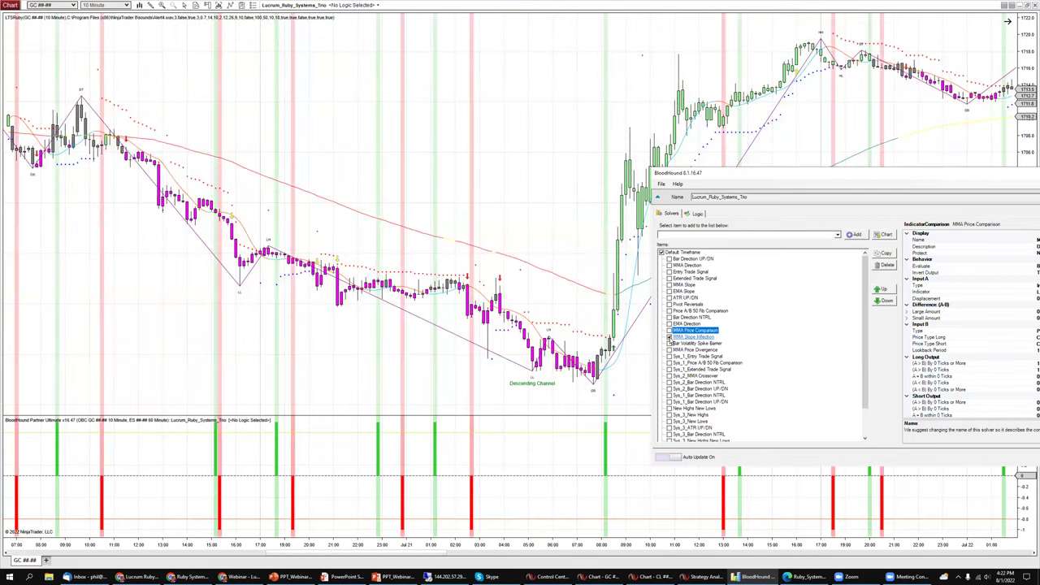
pyautogui.click(669, 337)
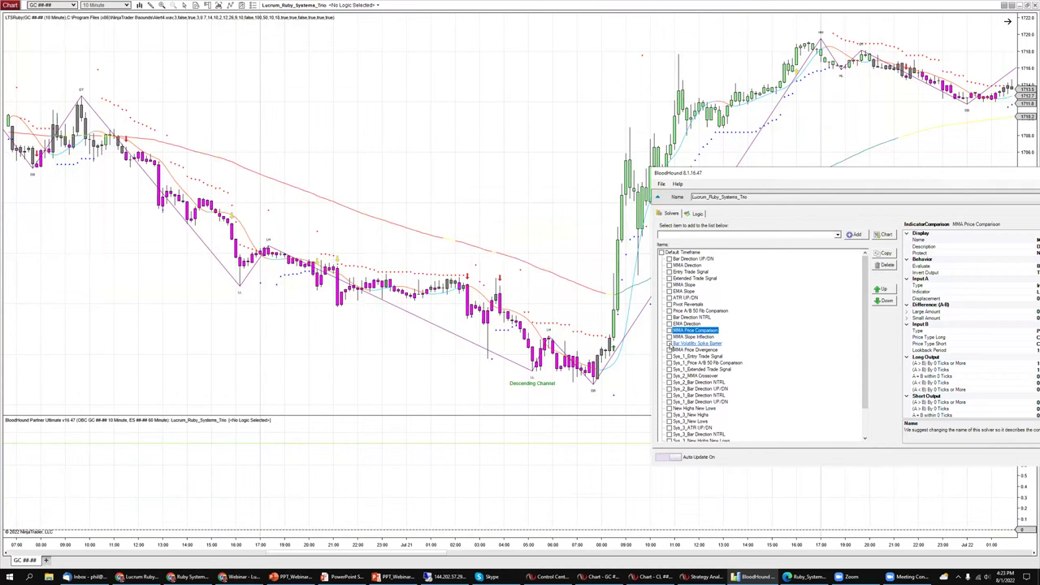
# - Test MMA Price Divergence and New Highs New Lows, leave both off, and move BloodHound aside
pyautogui.click(670, 350)
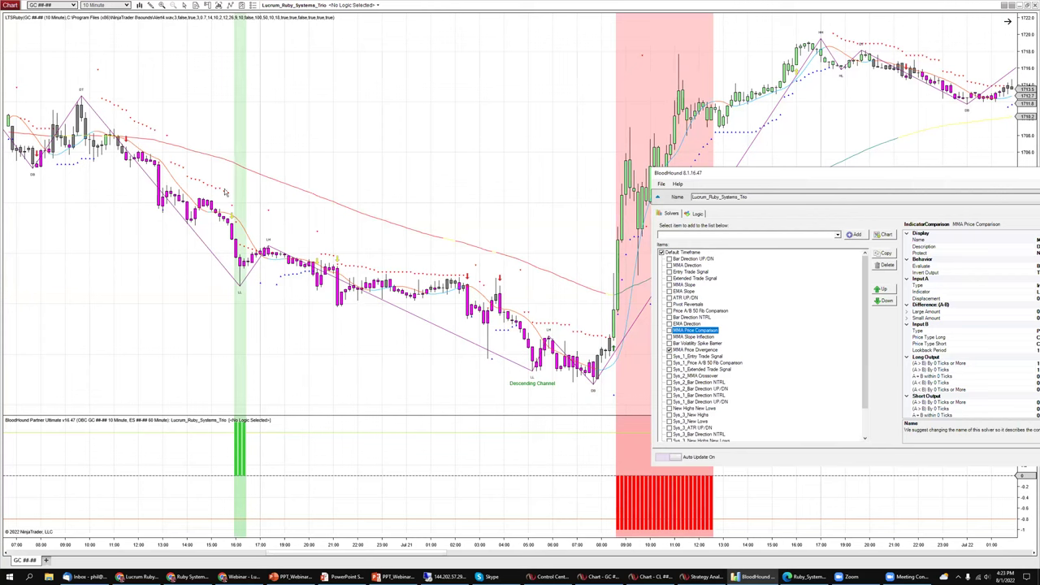
pyautogui.click(669, 350)
pyautogui.scroll(-1, 697, 372)
pyautogui.click(669, 389)
pyautogui.scroll(1, 727, 332)
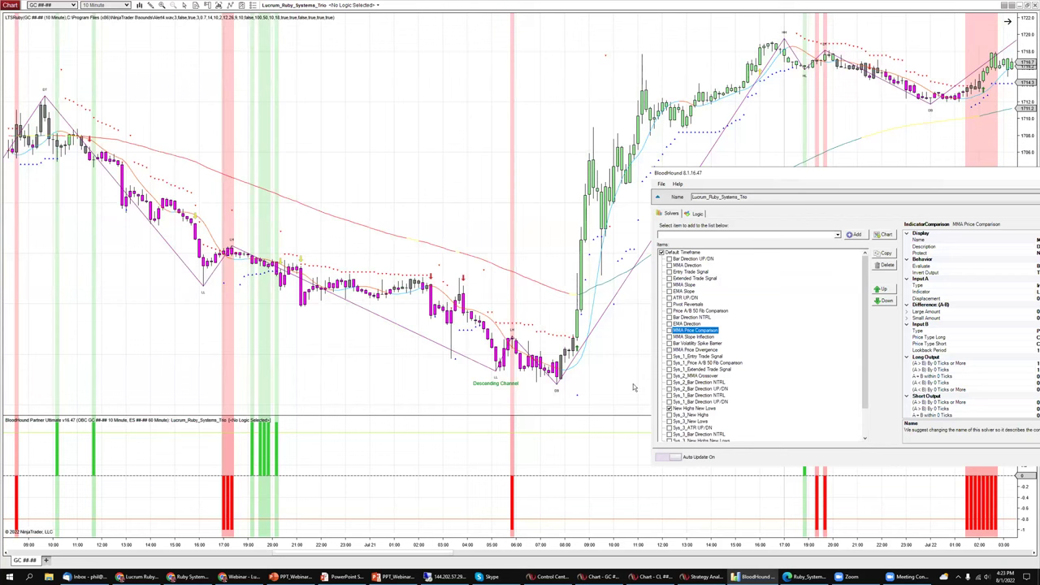
pyautogui.click(669, 408)
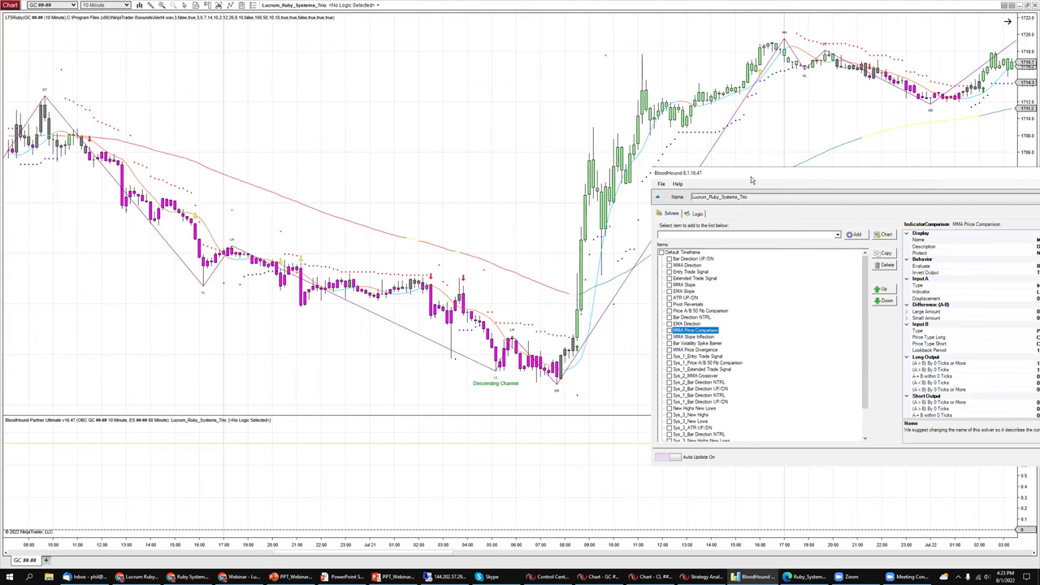
pyautogui.moveTo(750, 180); pyautogui.dragTo(470, 185)
# - Close BloodHound and apply the Fibonacci_Retracement_Entry, then Fibonacci_Retracement_Exit logic templates
pyautogui.click(884, 180)
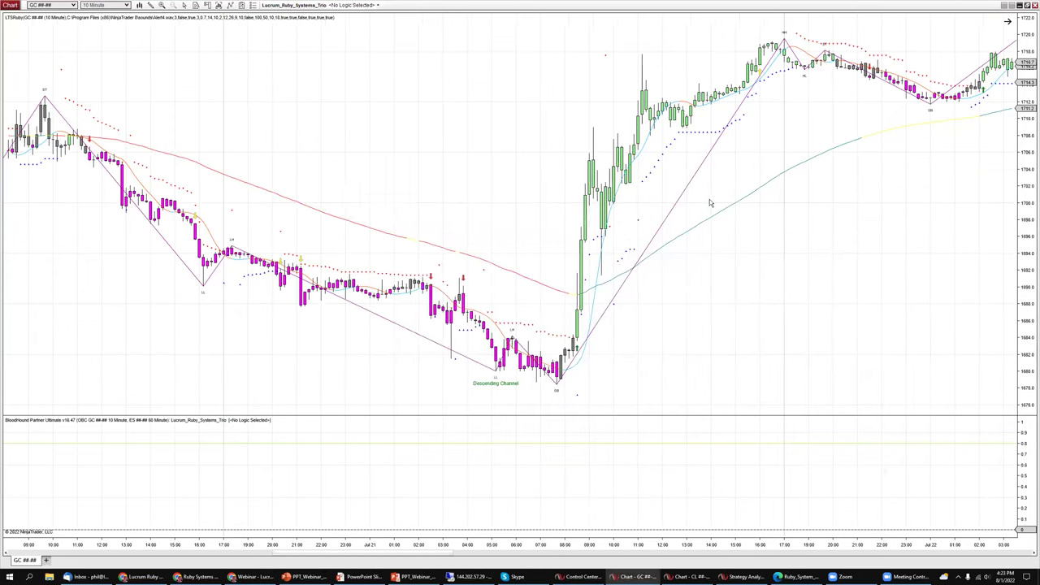
pyautogui.moveTo(720, 205); pyautogui.dragTo(741, 203)
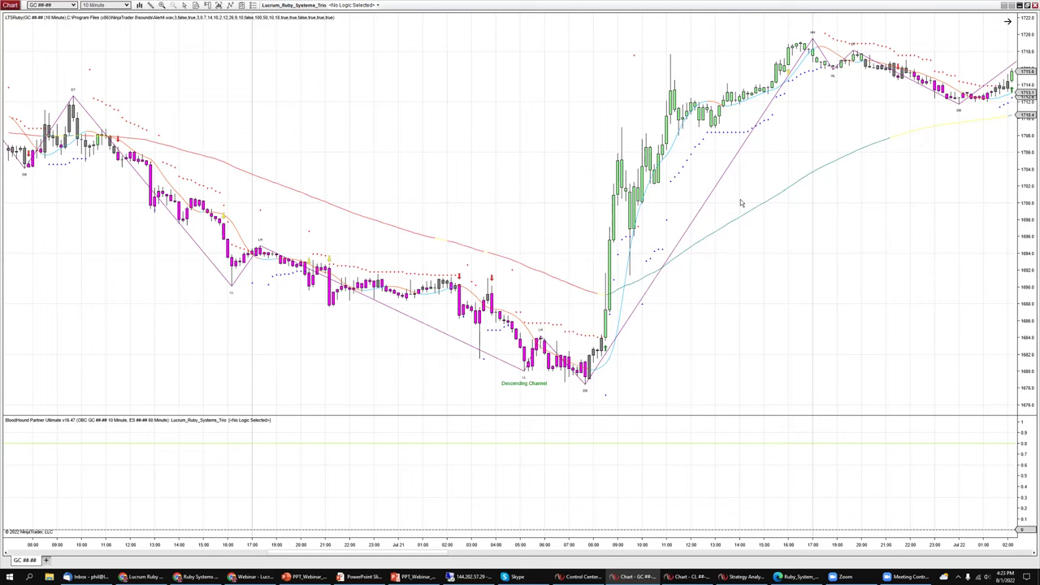
pyautogui.click(378, 5)
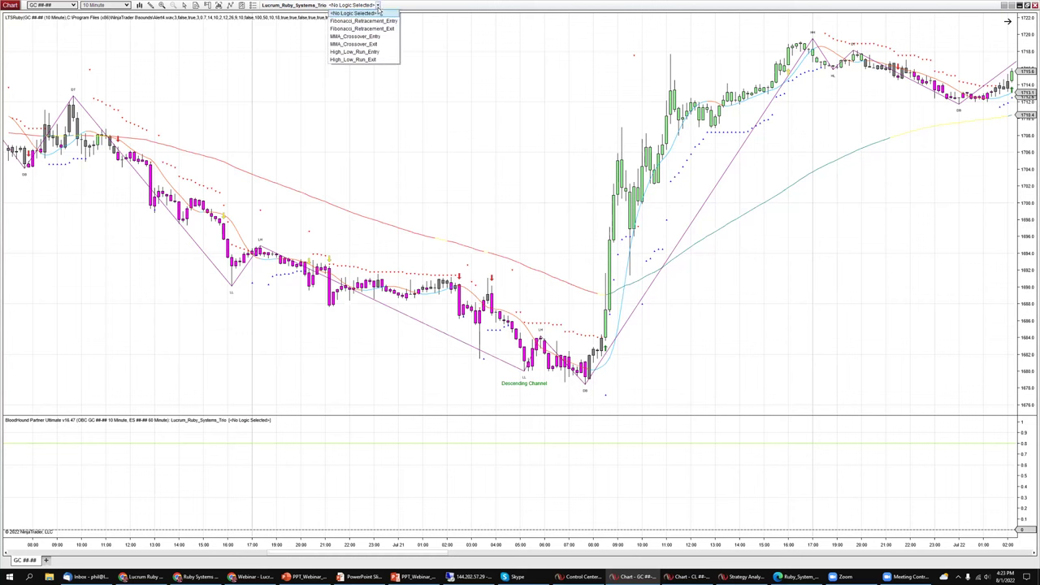
pyautogui.click(363, 21)
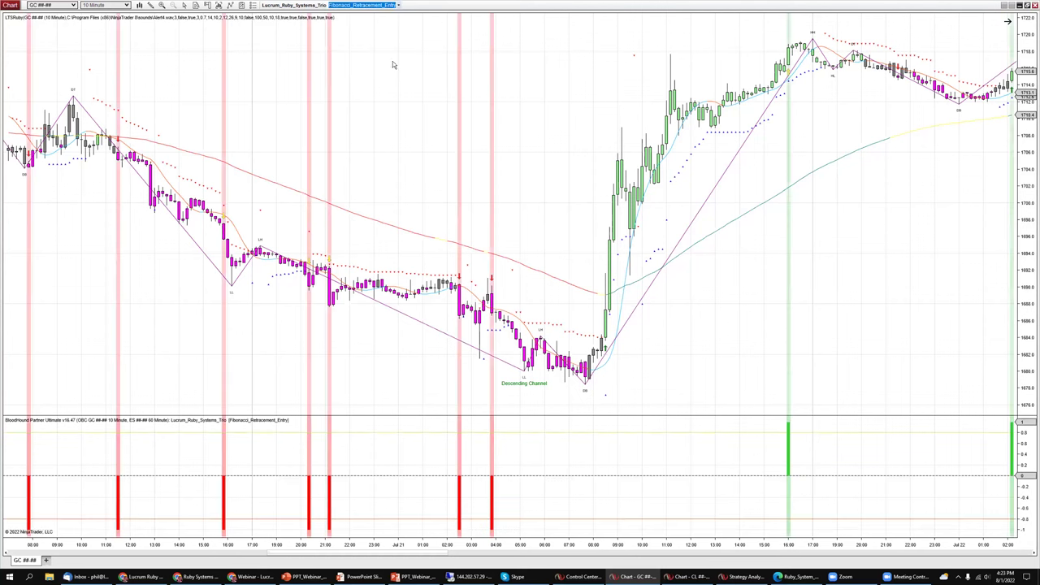
pyautogui.moveTo(447, 121); pyautogui.dragTo(437, 126)
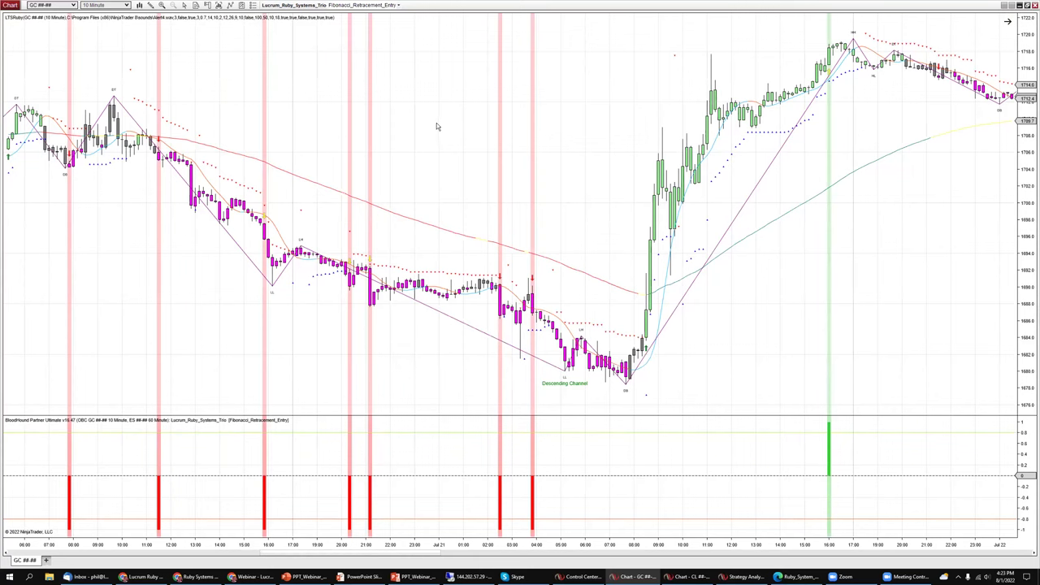
pyautogui.click(397, 5)
pyautogui.click(366, 30)
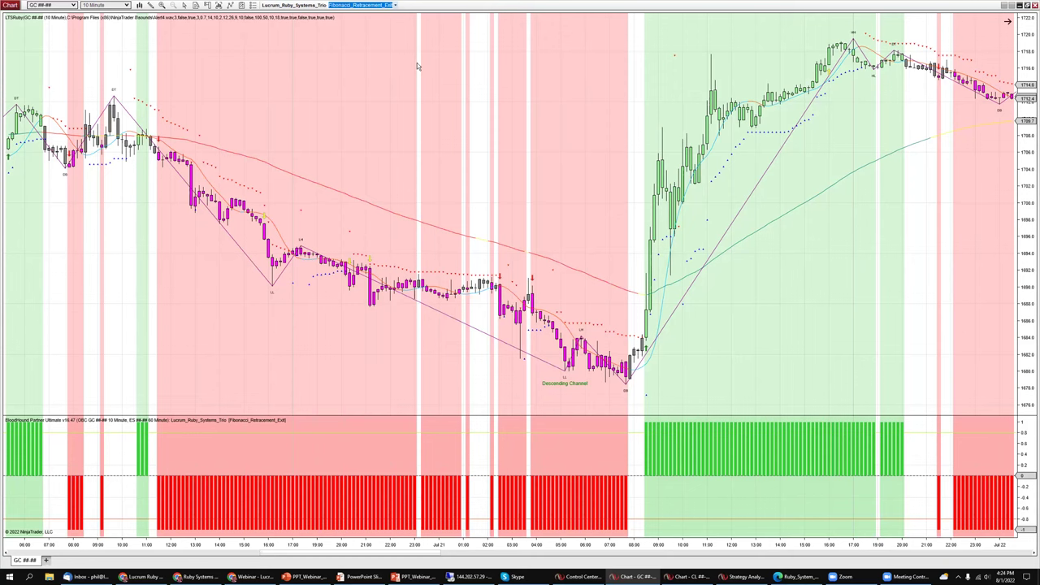
# - Compare MMA_Crossover_Entry, High_Low_Run_Entry and MMA_Crossover_Exit logic templates on the chart
pyautogui.click(395, 5)
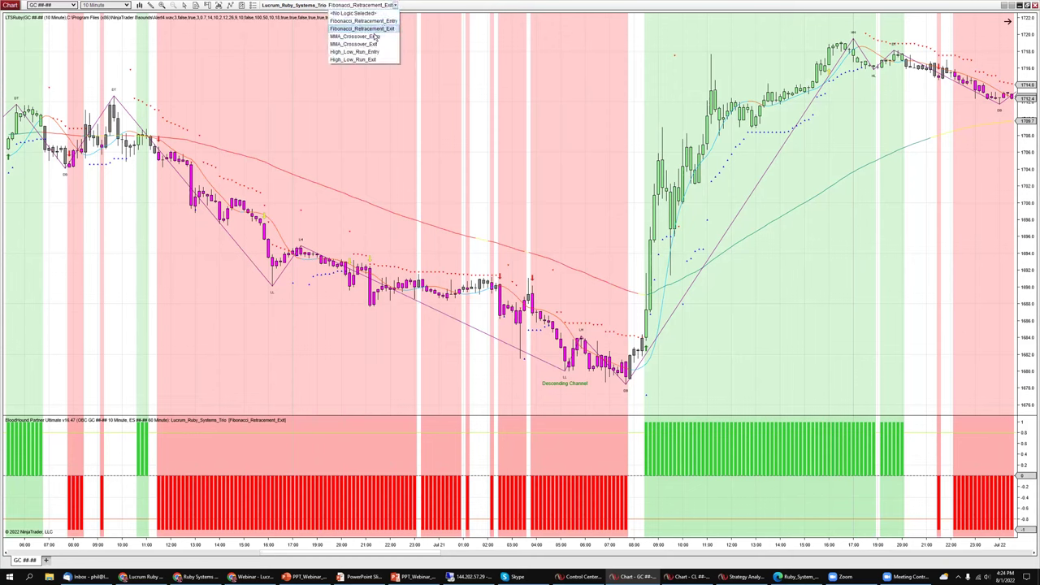
pyautogui.click(375, 37)
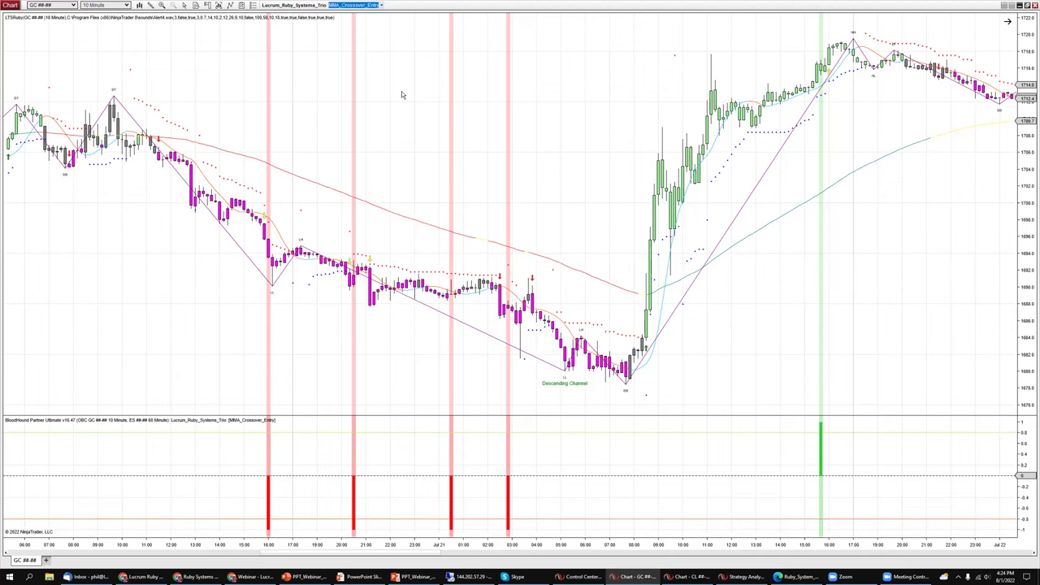
pyautogui.click(381, 6)
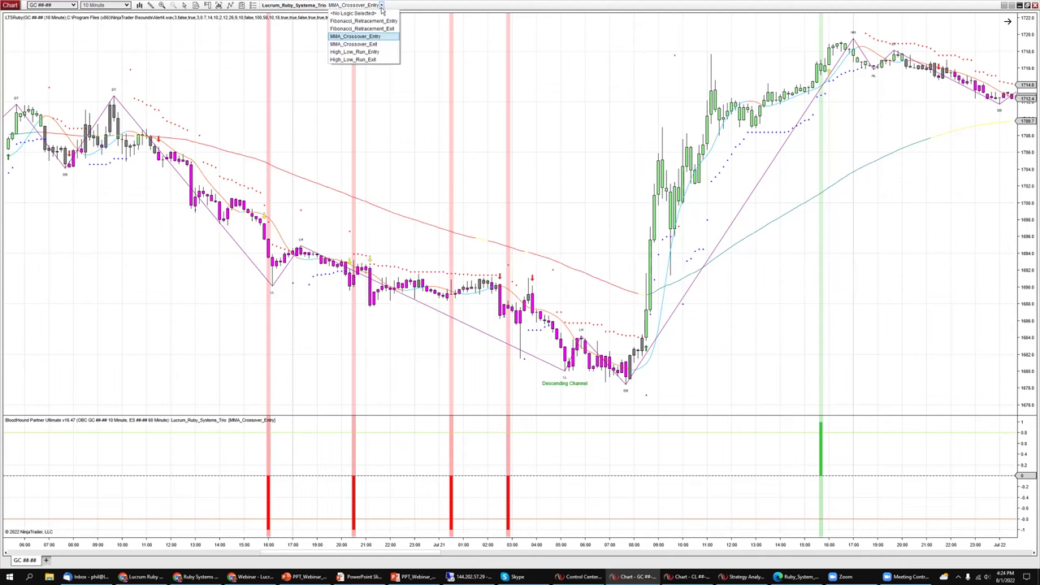
pyautogui.click(371, 51)
pyautogui.click(380, 5)
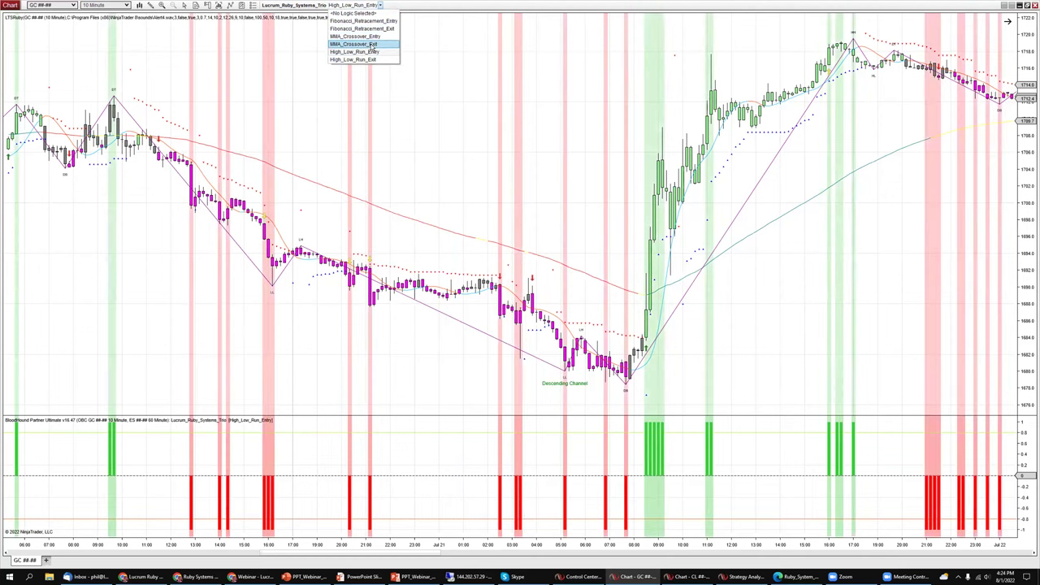
pyautogui.click(375, 44)
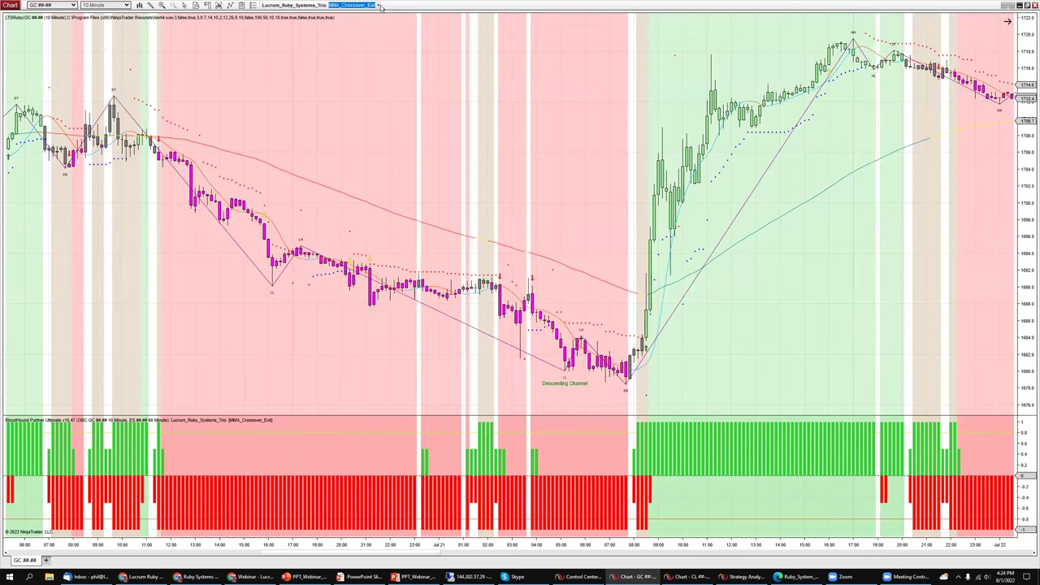
# - Return to High_Low_Run_Entry, then settle on the High_Low_Run_Exit logic template
pyautogui.click(381, 5)
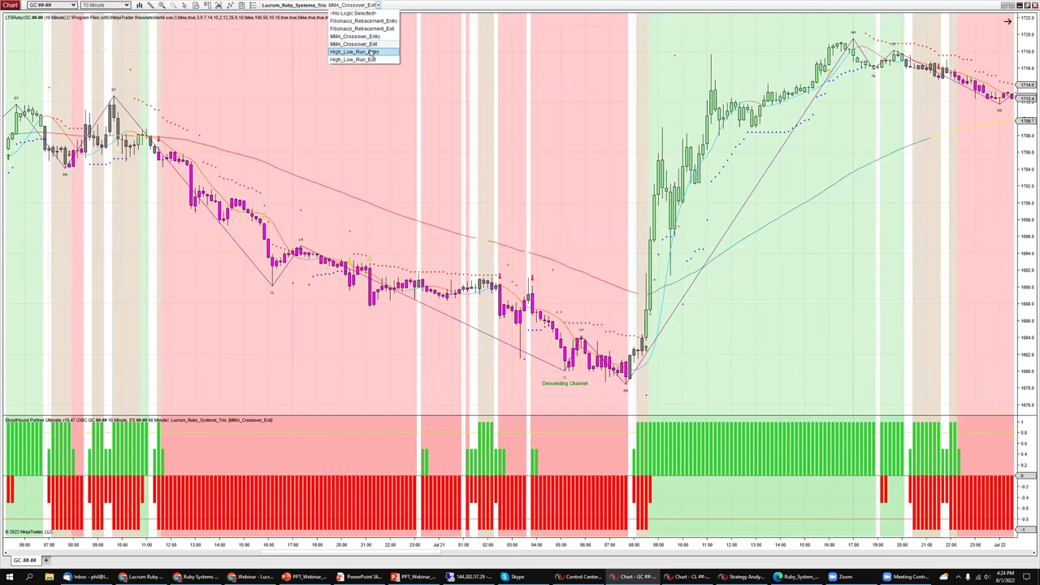
pyautogui.click(372, 52)
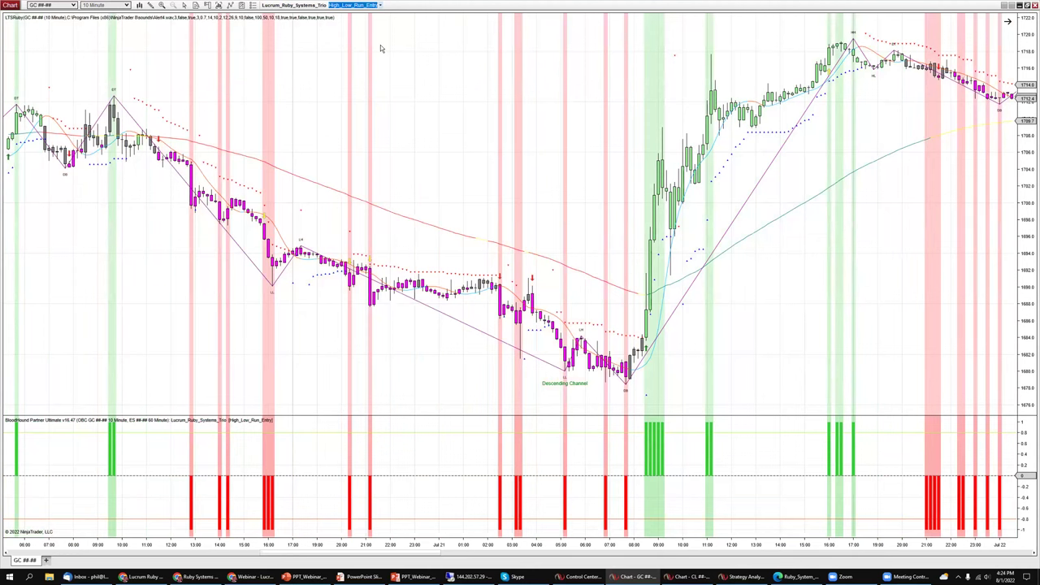
pyautogui.click(380, 5)
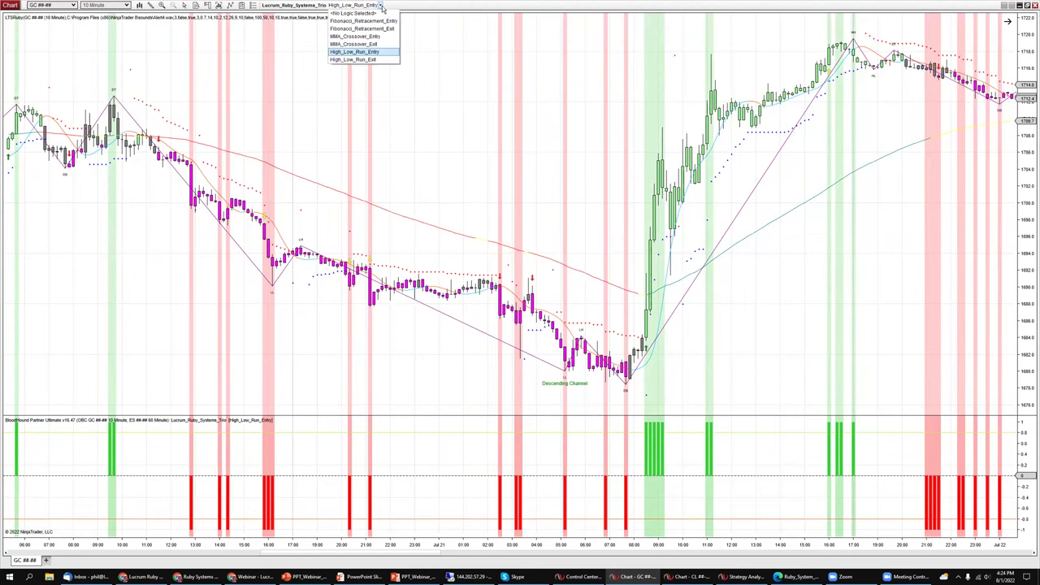
pyautogui.click(365, 60)
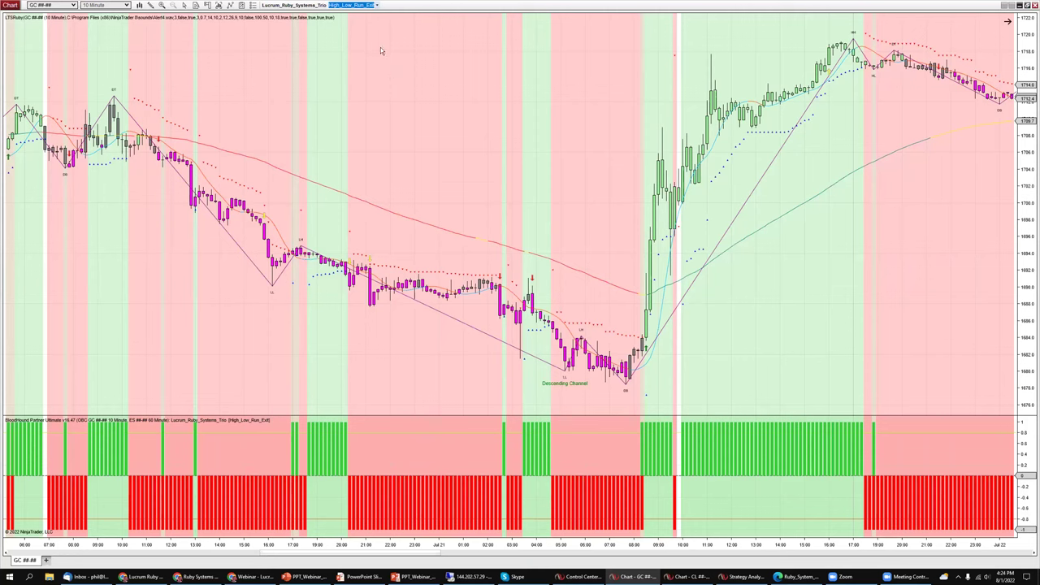
pyautogui.click(377, 5)
pyautogui.click(453, 46)
# - Start the PowerPoint slide show and advance to the stress testing, optimization and risk assessment slide
pyautogui.click(308, 143)
pyautogui.hotkey('alt', 'Tab')
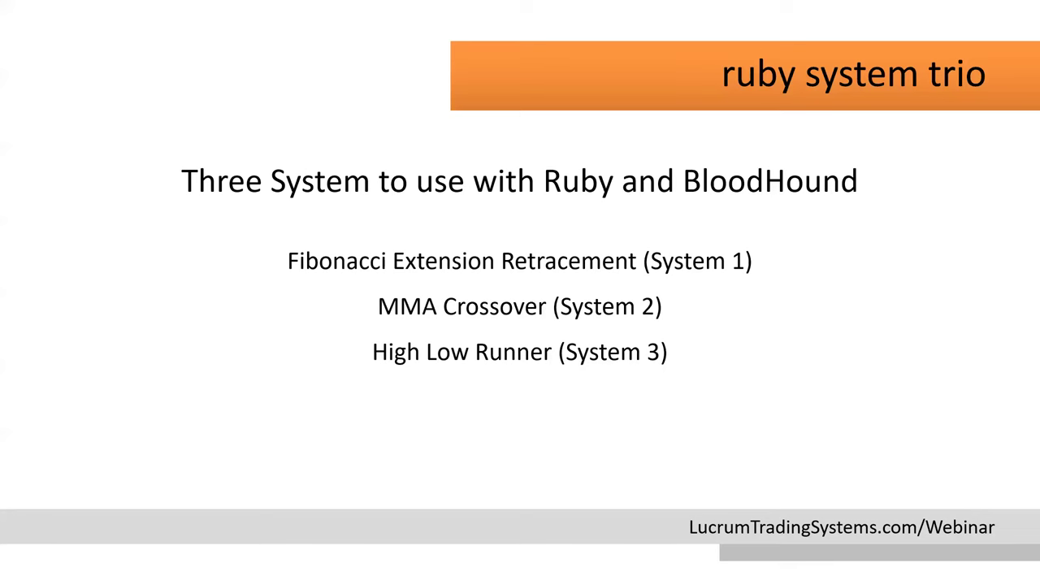
pyautogui.click(245, 368)
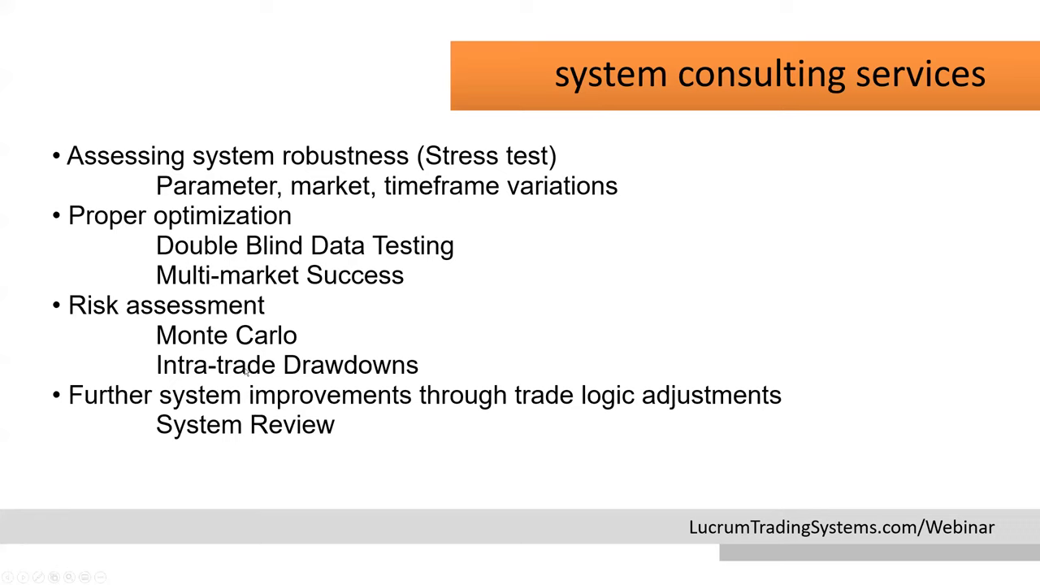